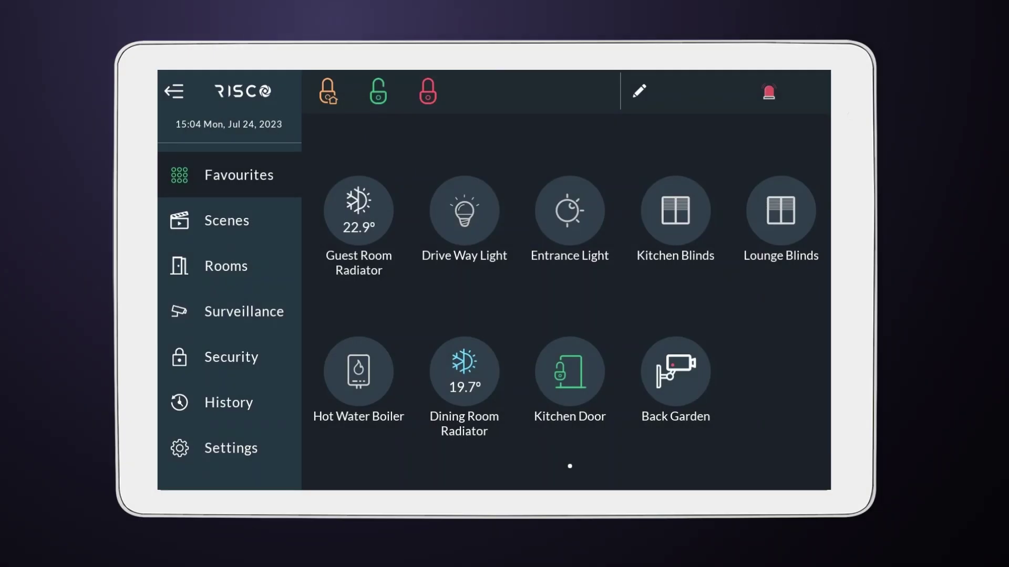
Unlock System Settings by entering and confirming the PIN code.
{"action": "left_click", "coordinate": [224, 448]}
{"action": "left_click", "coordinate": [564, 267]}
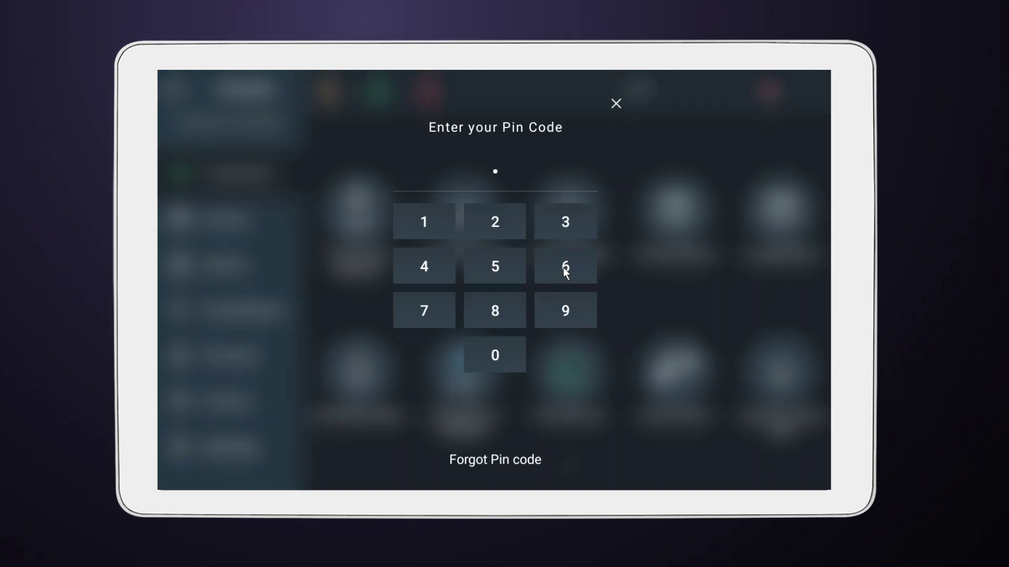
{"action": "left_click", "coordinate": [511, 416]}
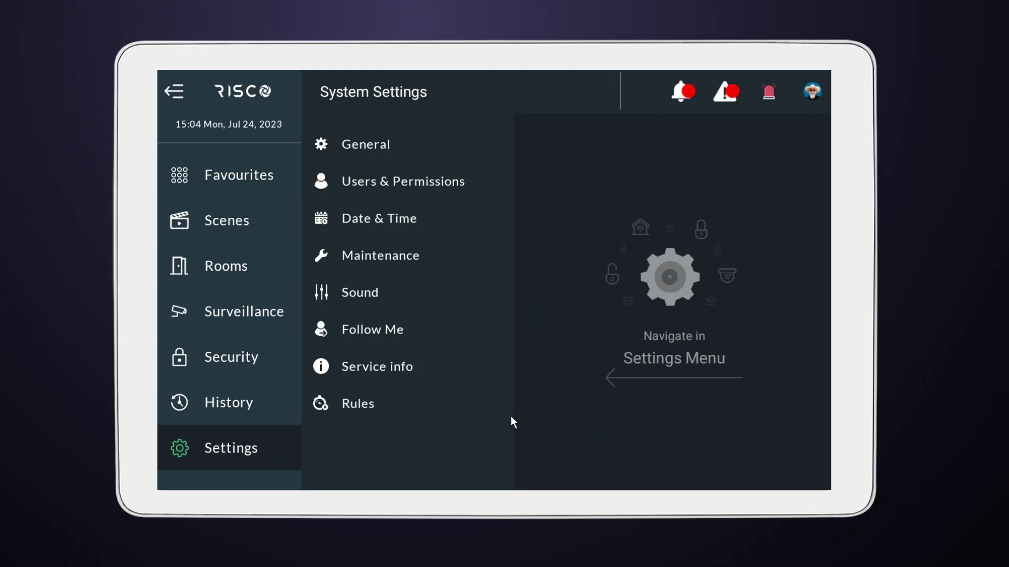
Start a new manual rule named '--Leave Home--' assigned to the Entrance room.
{"action": "left_click", "coordinate": [368, 405]}
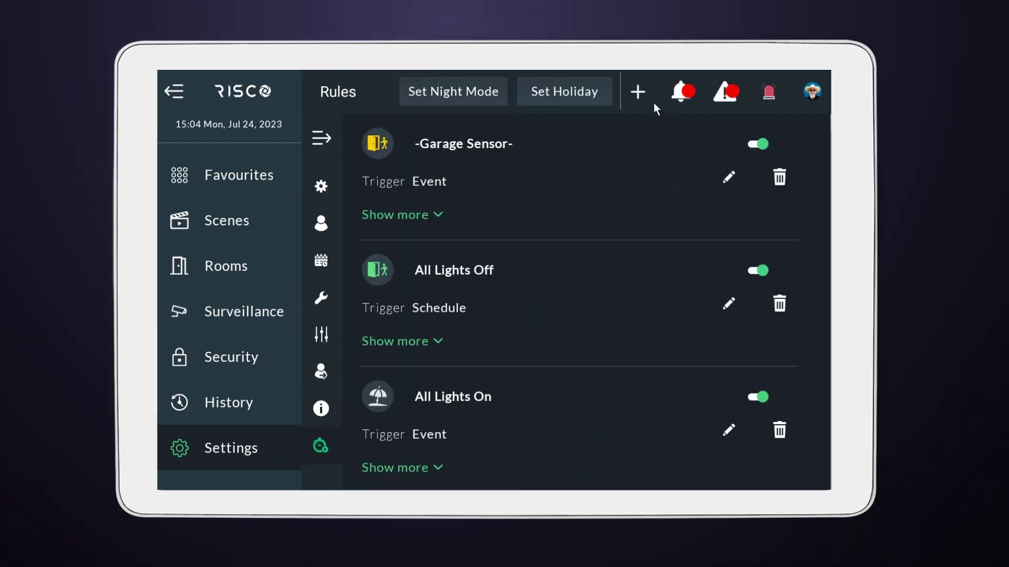
{"action": "left_click", "coordinate": [638, 93]}
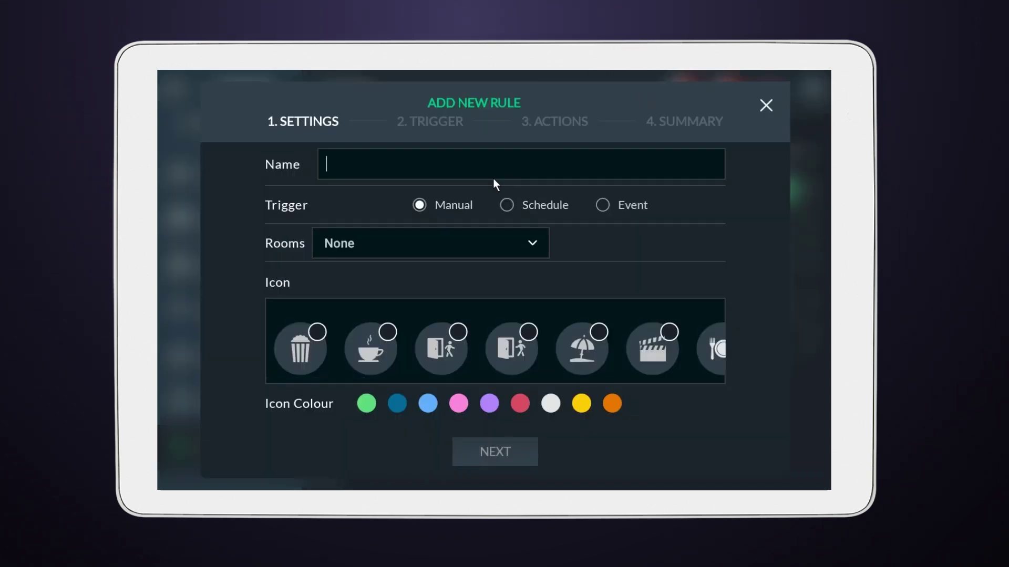
{"action": "type", "text": "--Leav"}
{"action": "type", "text": "e Home-"}
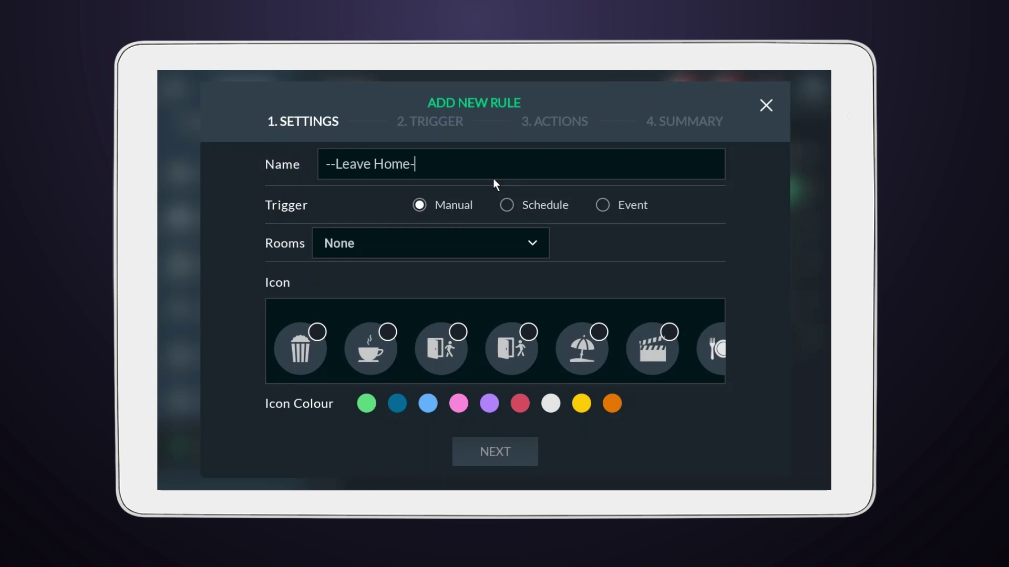
{"action": "type", "text": "-"}
{"action": "left_click", "coordinate": [514, 243]}
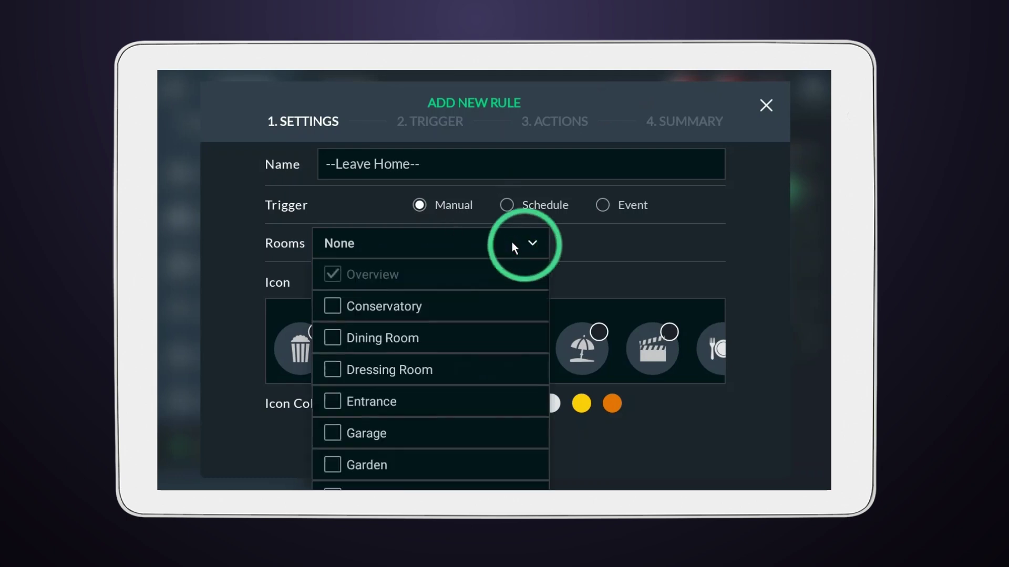
{"action": "left_click", "coordinate": [338, 403]}
{"action": "left_click", "coordinate": [605, 278]}
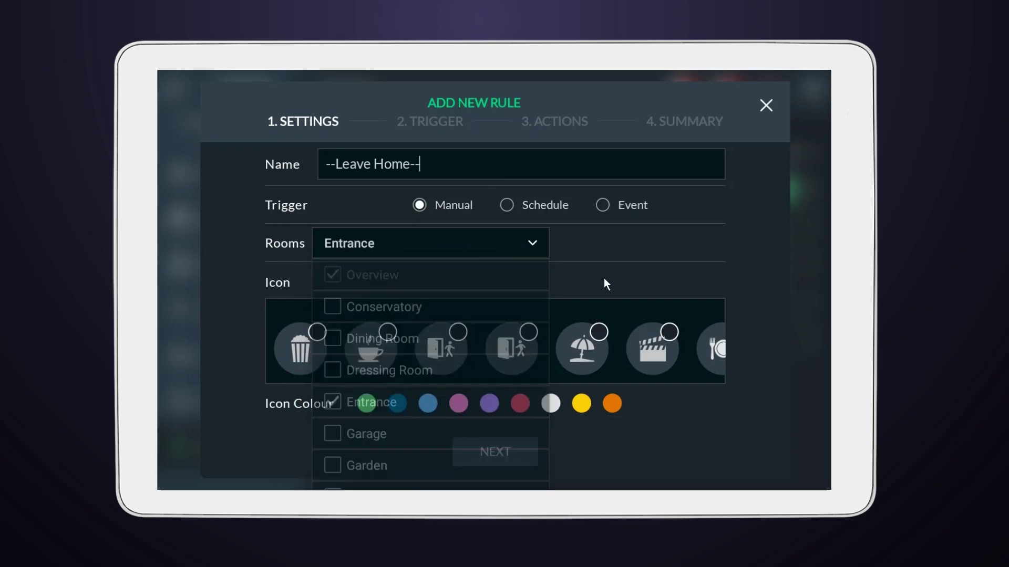
Give the rule a yellow door exit icon and continue to the actions step.
{"action": "left_click", "coordinate": [459, 334]}
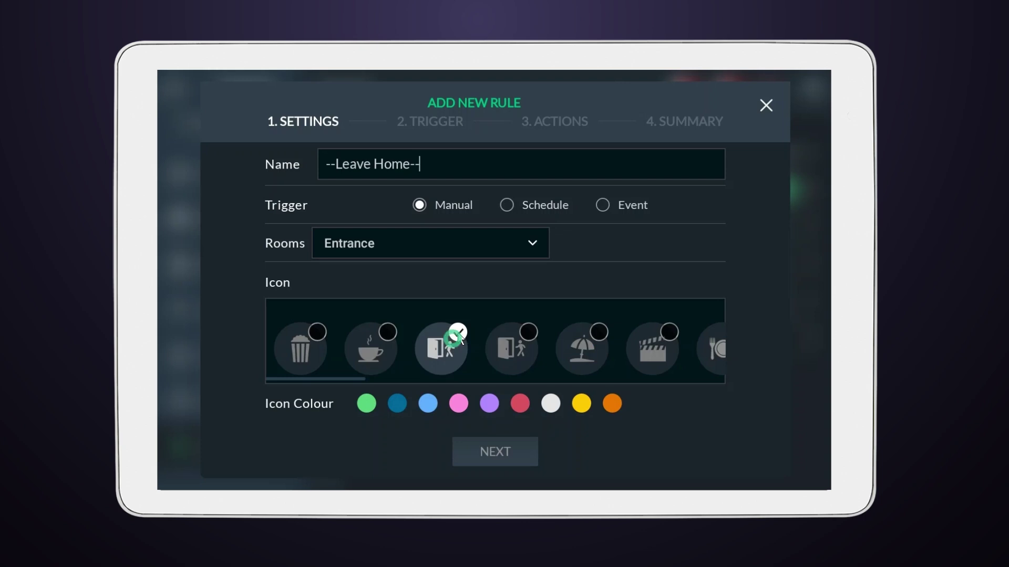
{"action": "left_click", "coordinate": [582, 404]}
{"action": "left_click", "coordinate": [495, 450]}
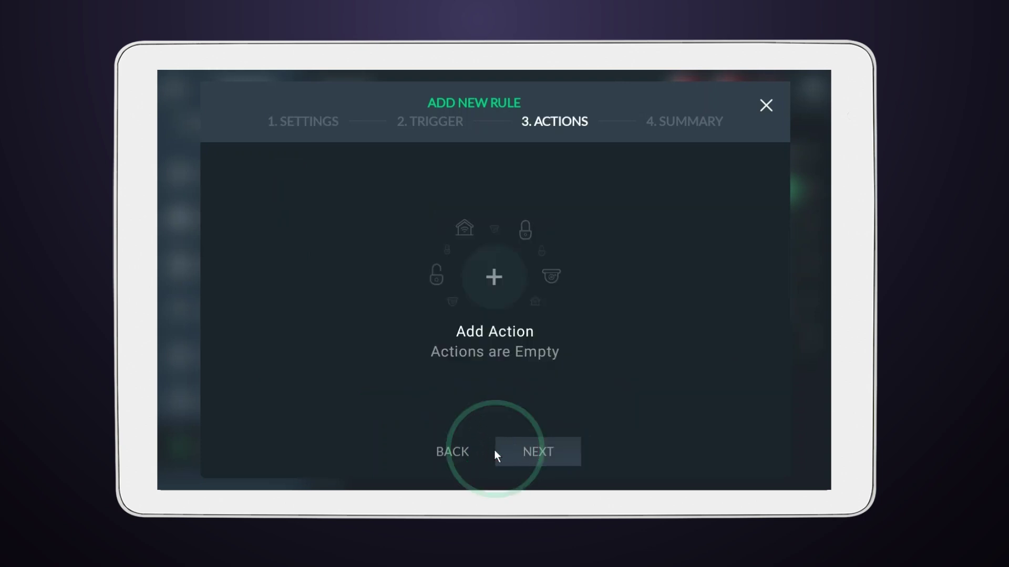
Add an automation action that locks the Kitchen Door (Close).
{"action": "left_click", "coordinate": [494, 276]}
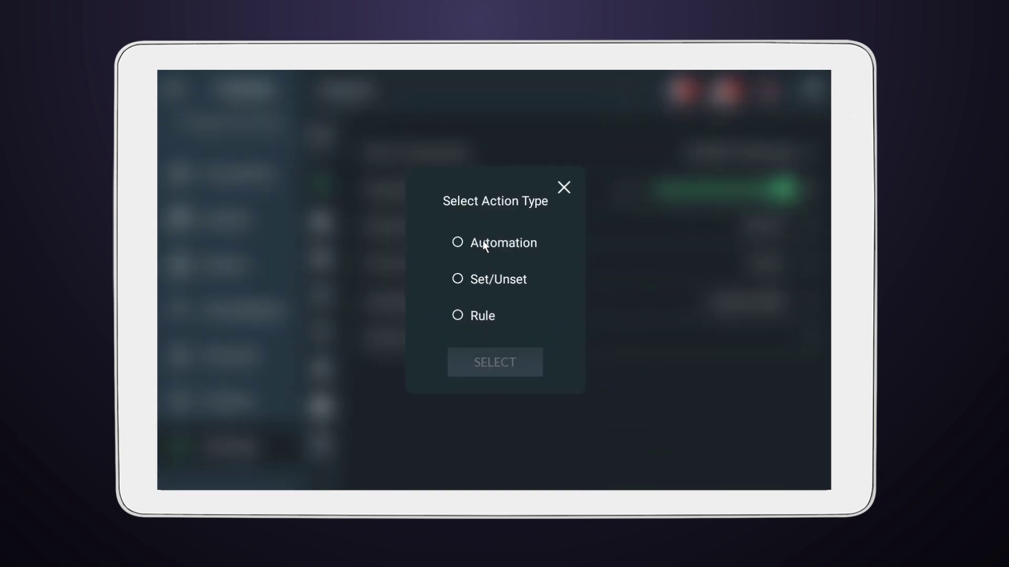
{"action": "left_click", "coordinate": [483, 241]}
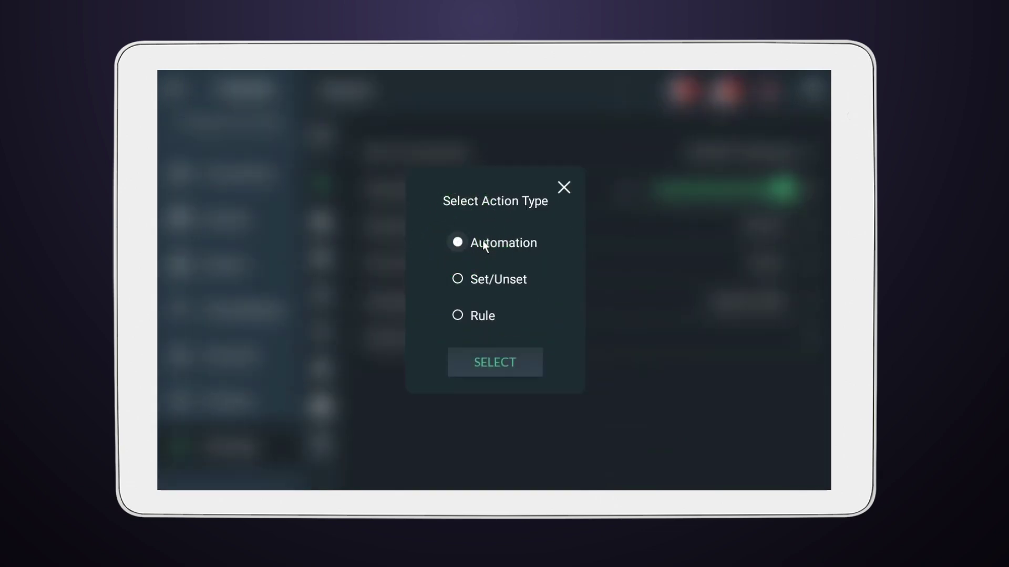
{"action": "left_click", "coordinate": [496, 359]}
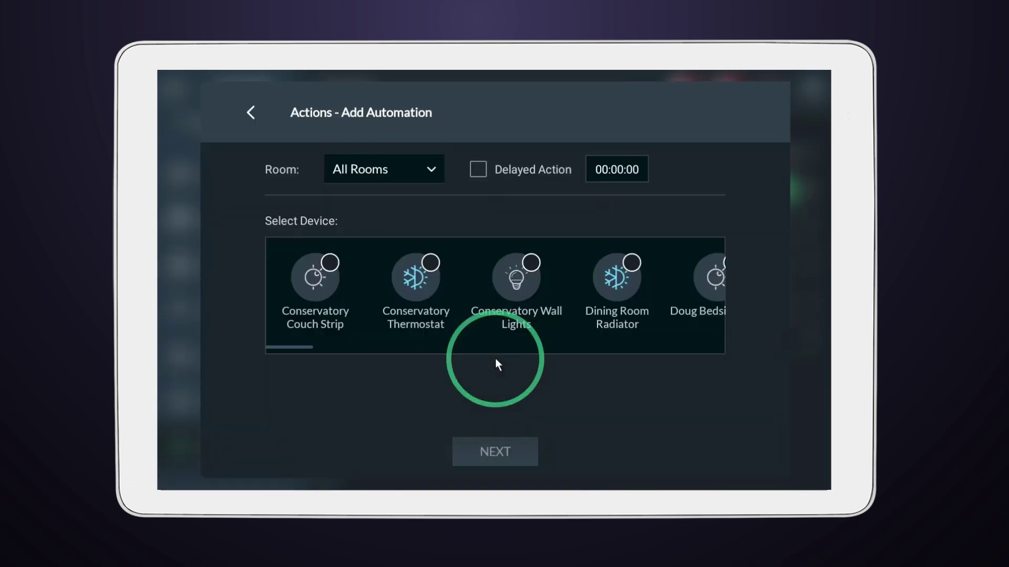
{"action": "left_click", "coordinate": [430, 169]}
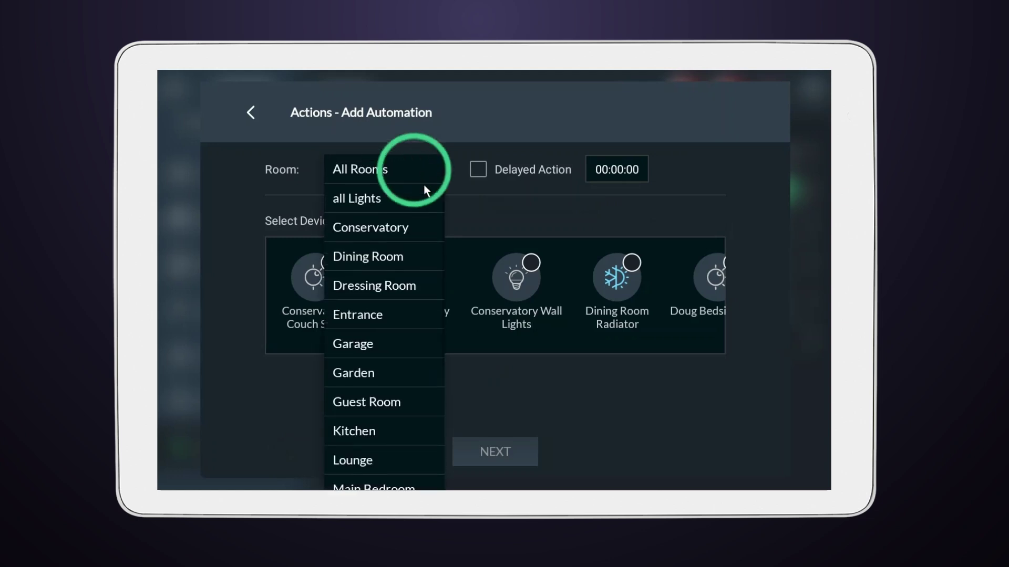
{"action": "left_click", "coordinate": [363, 428]}
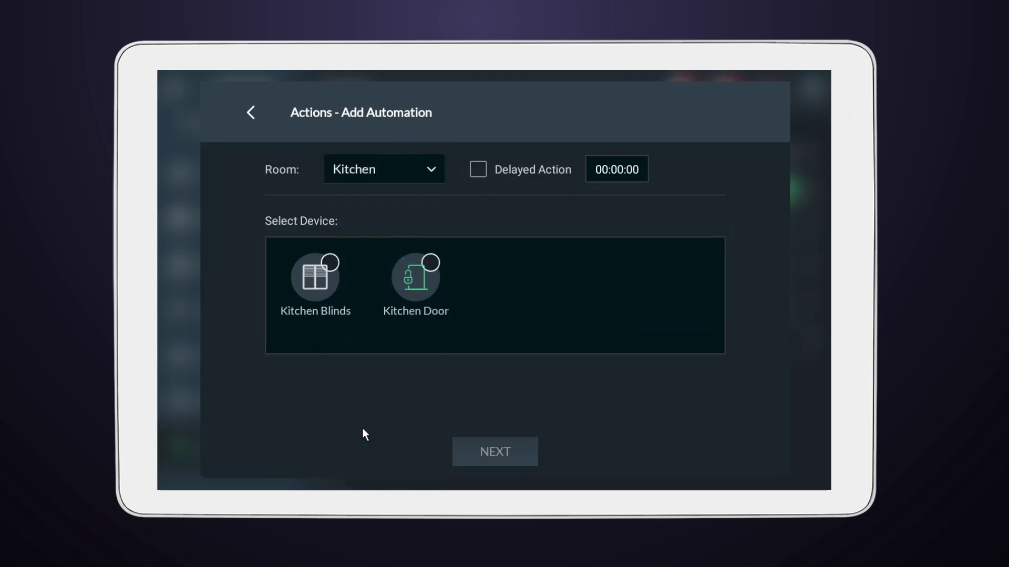
{"action": "left_click", "coordinate": [430, 267]}
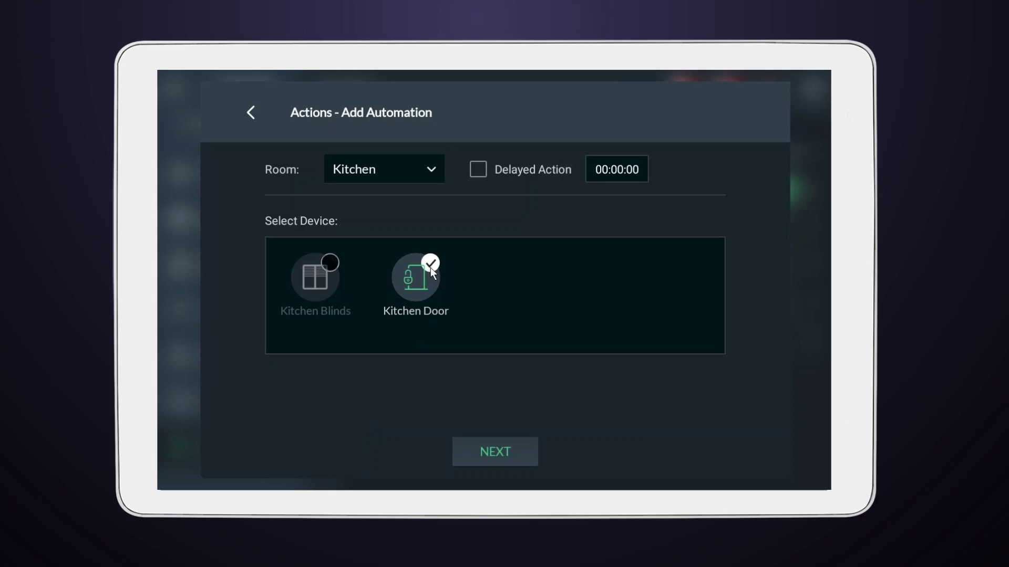
{"action": "left_click", "coordinate": [498, 450]}
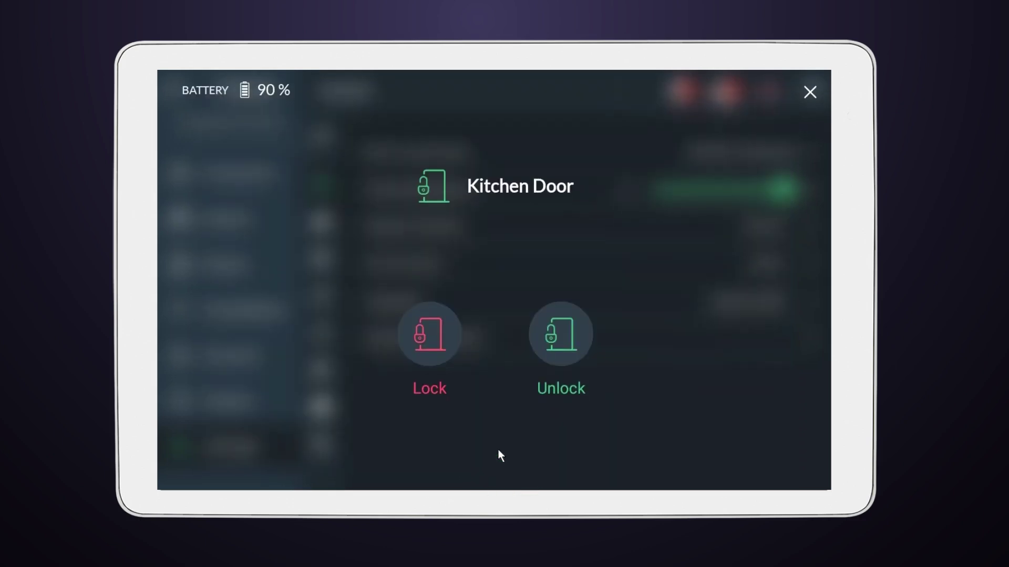
{"action": "left_click", "coordinate": [425, 341]}
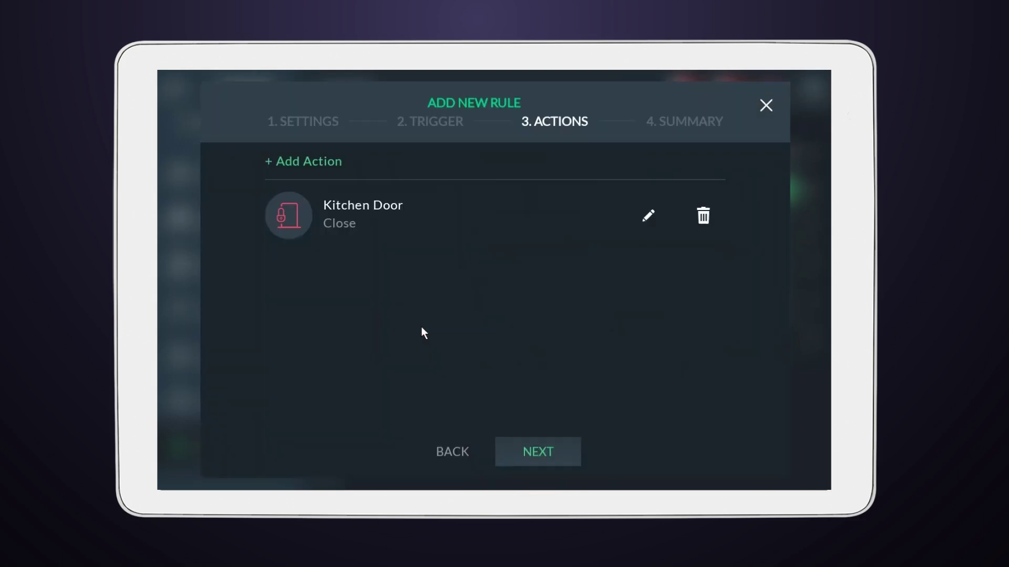
Add another automation action for the Dining Room Radiator.
{"action": "left_click", "coordinate": [302, 162]}
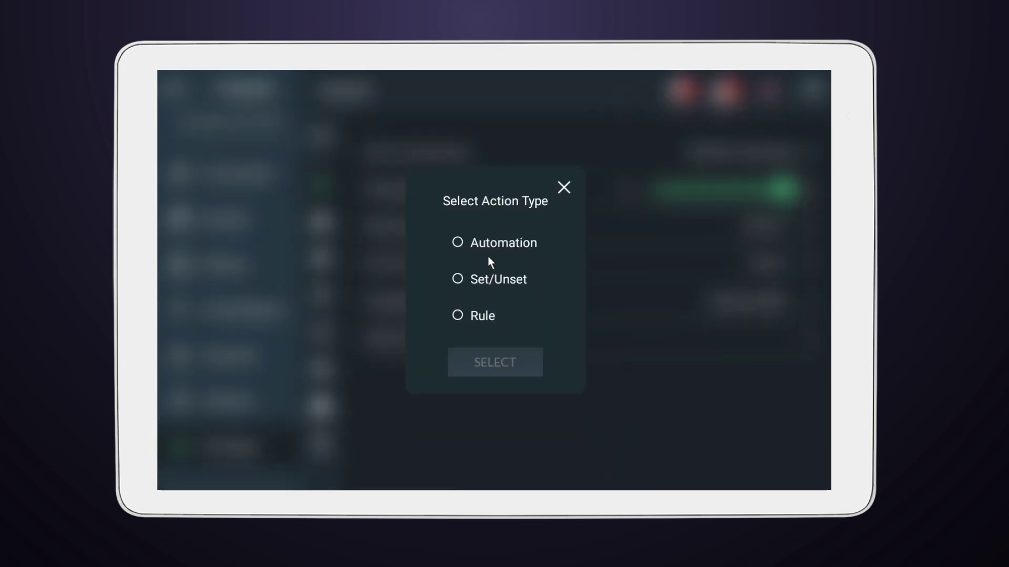
{"action": "left_click", "coordinate": [488, 241]}
{"action": "left_click", "coordinate": [496, 364]}
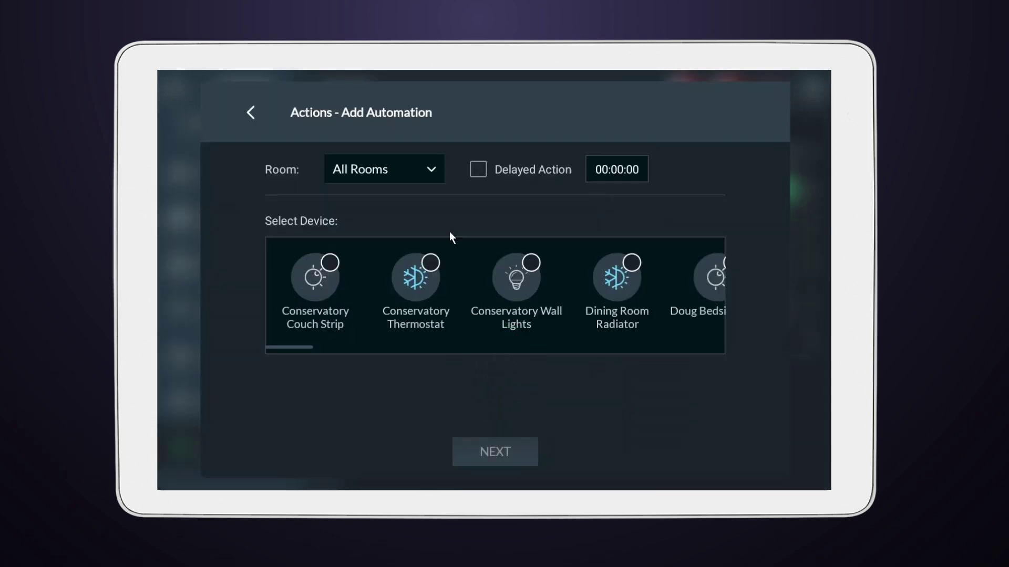
{"action": "left_click", "coordinate": [430, 167]}
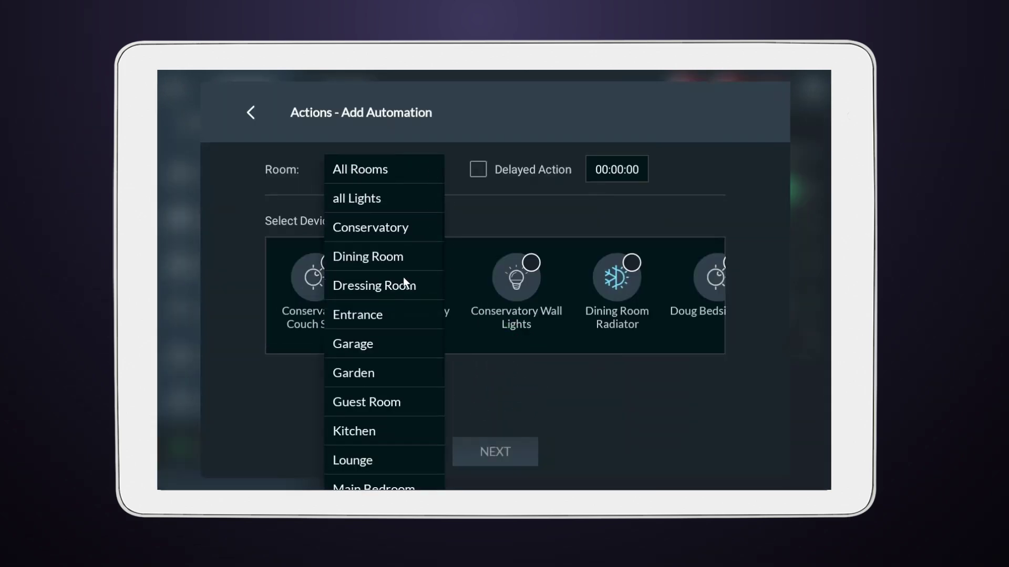
{"action": "left_click", "coordinate": [398, 259]}
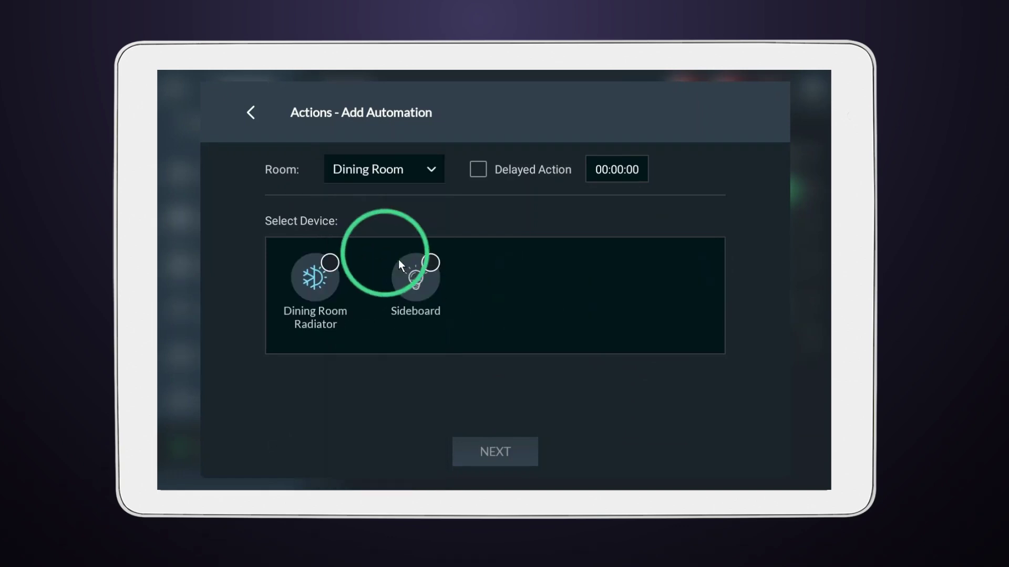
{"action": "left_click", "coordinate": [328, 269]}
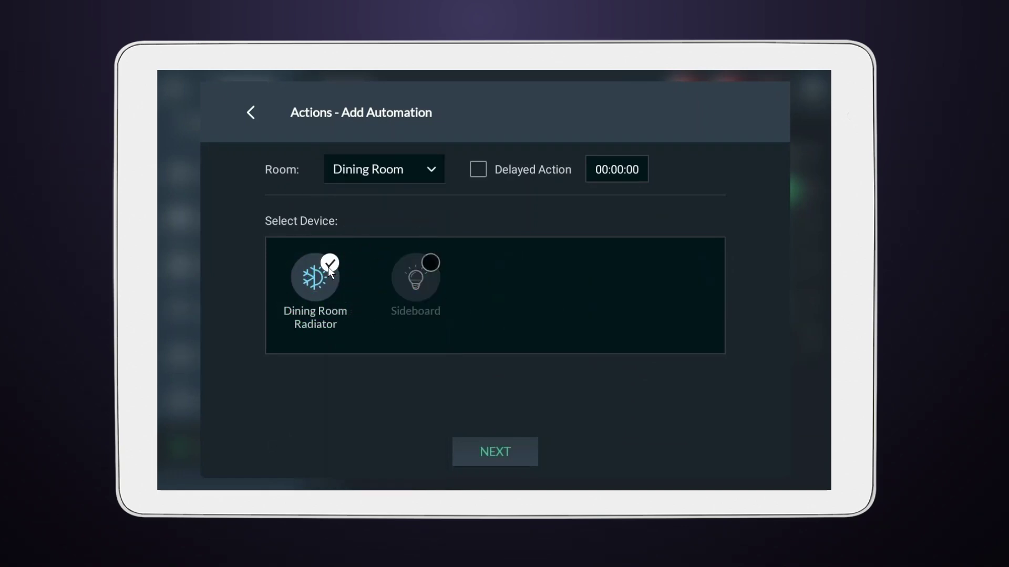
{"action": "left_click", "coordinate": [493, 448]}
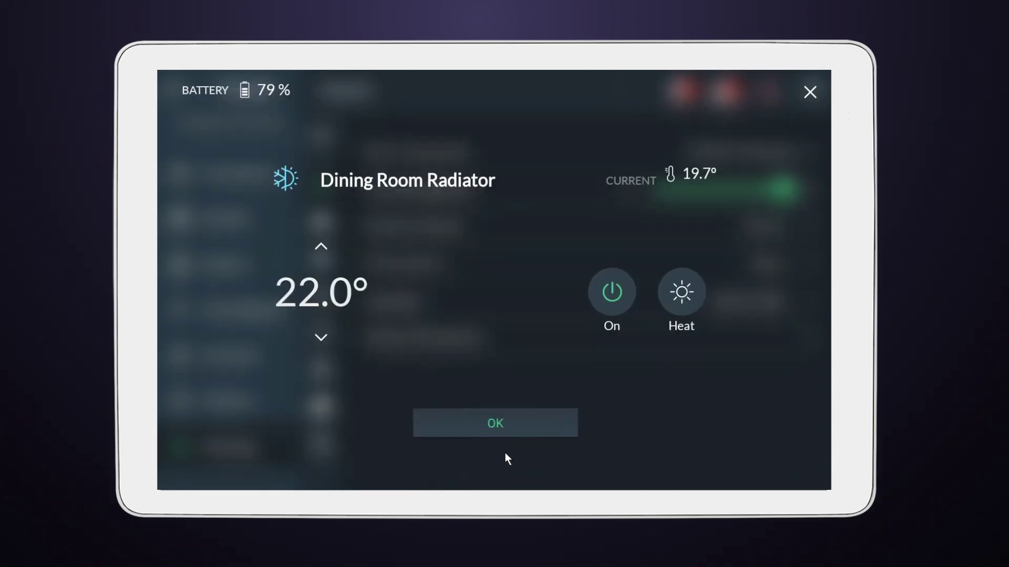
Set the radiator action to Turn off, keeping the setpoint at 22.0°, and confirm.
{"action": "left_click", "coordinate": [617, 290]}
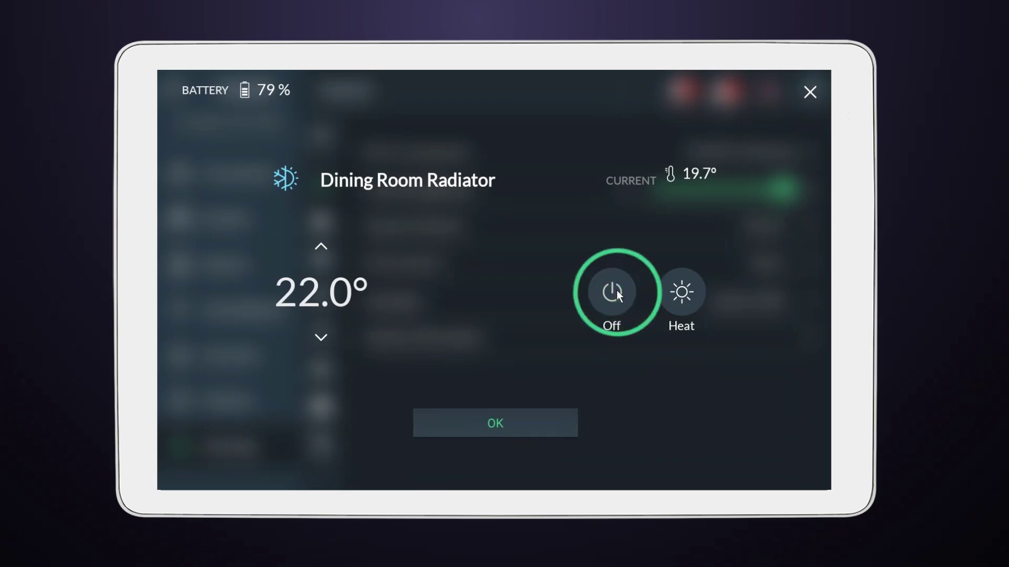
{"action": "left_click", "coordinate": [319, 337]}
{"action": "left_click", "coordinate": [320, 248]}
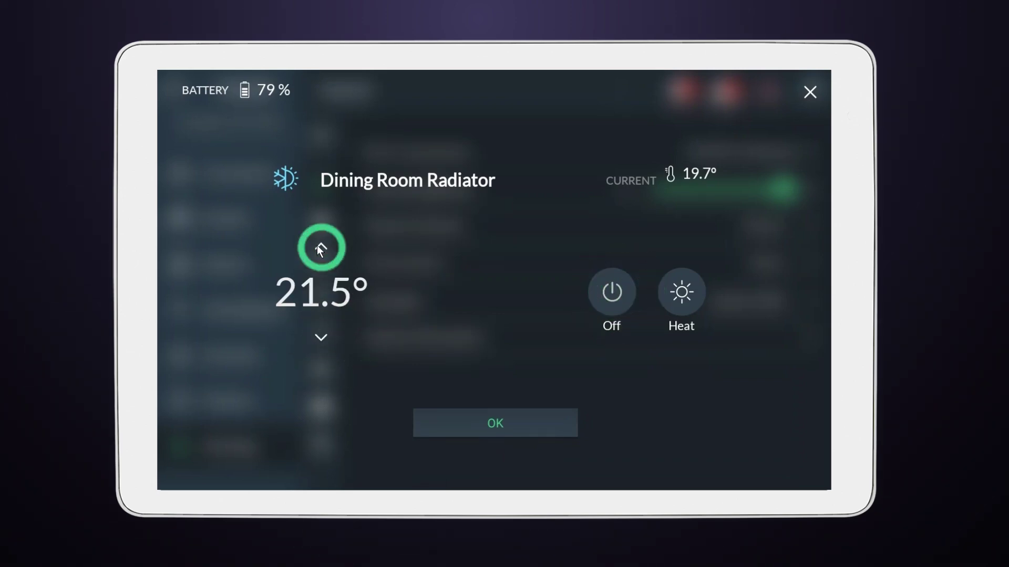
{"action": "left_click", "coordinate": [492, 421]}
{"action": "left_click", "coordinate": [306, 164]}
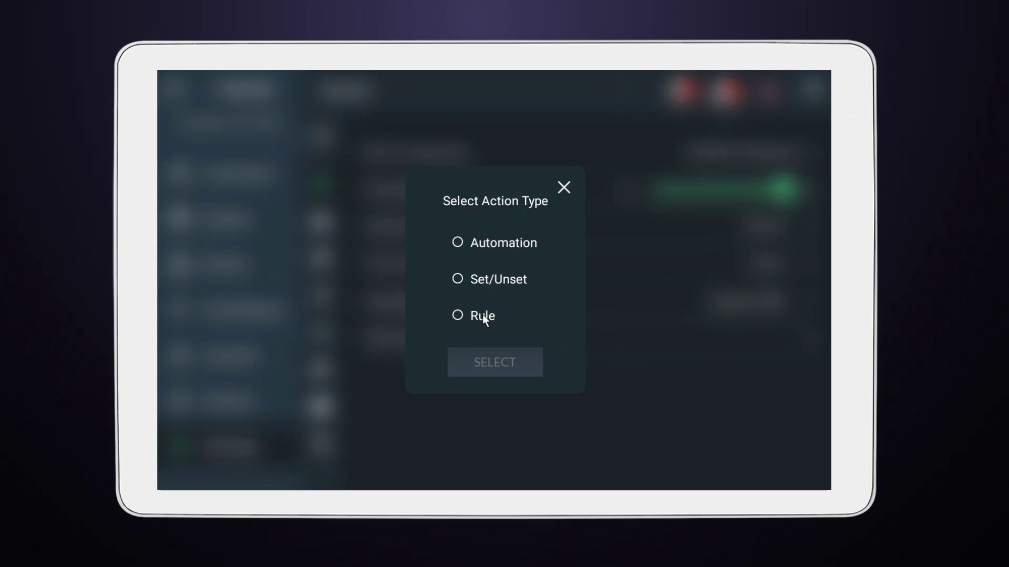
Choose a Rule-type action that runs the Blinds Close rule.
{"action": "left_click", "coordinate": [483, 315]}
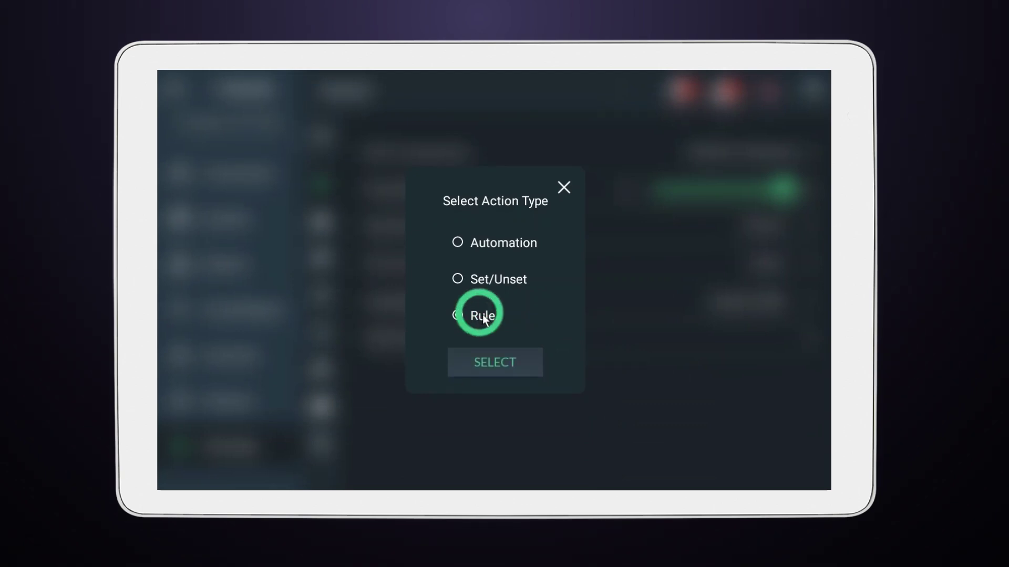
{"action": "left_click", "coordinate": [493, 357]}
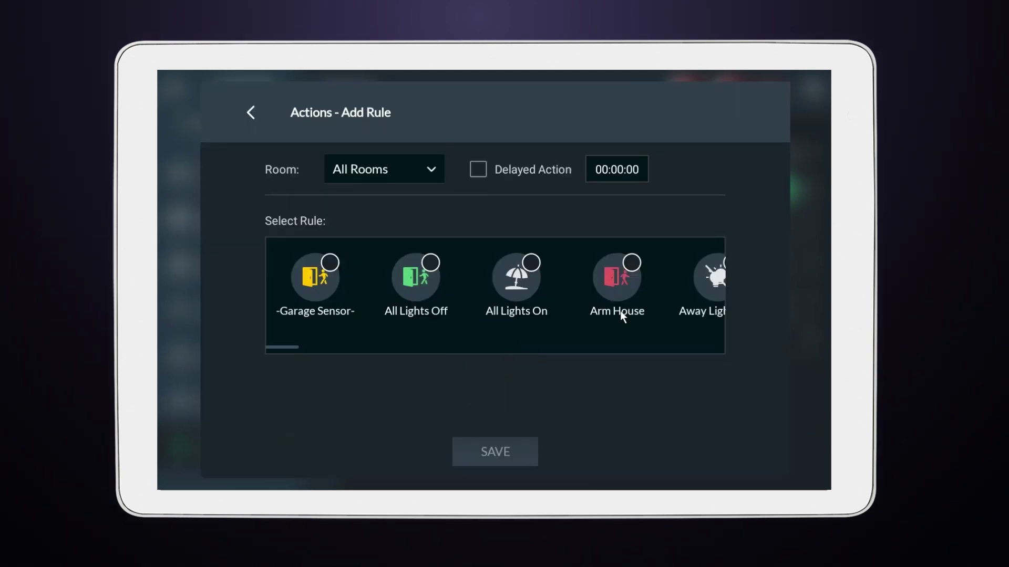
{"action": "left_click_drag", "start_coordinate": [688, 290], "coordinate": [438, 296]}
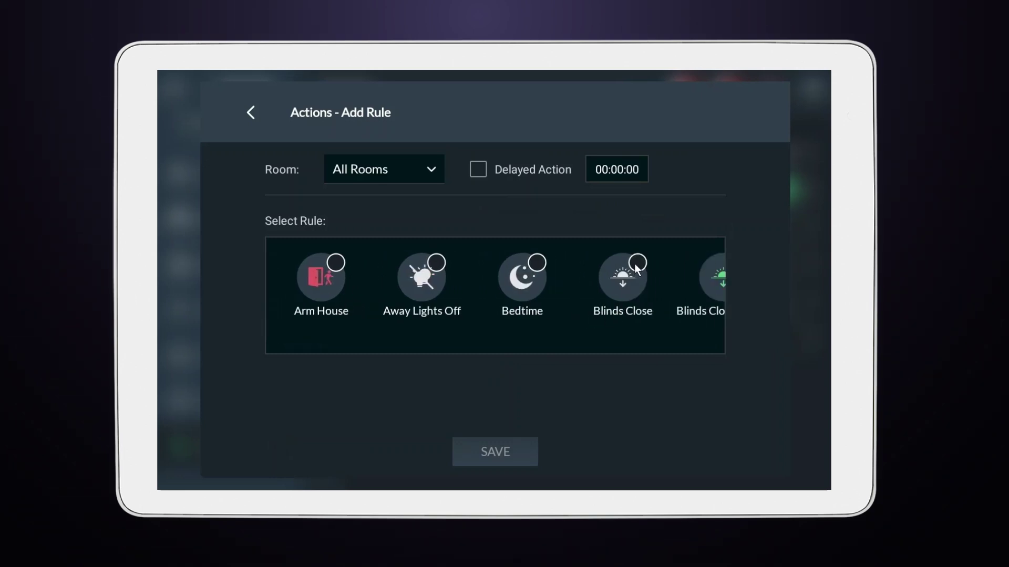
{"action": "left_click", "coordinate": [635, 268]}
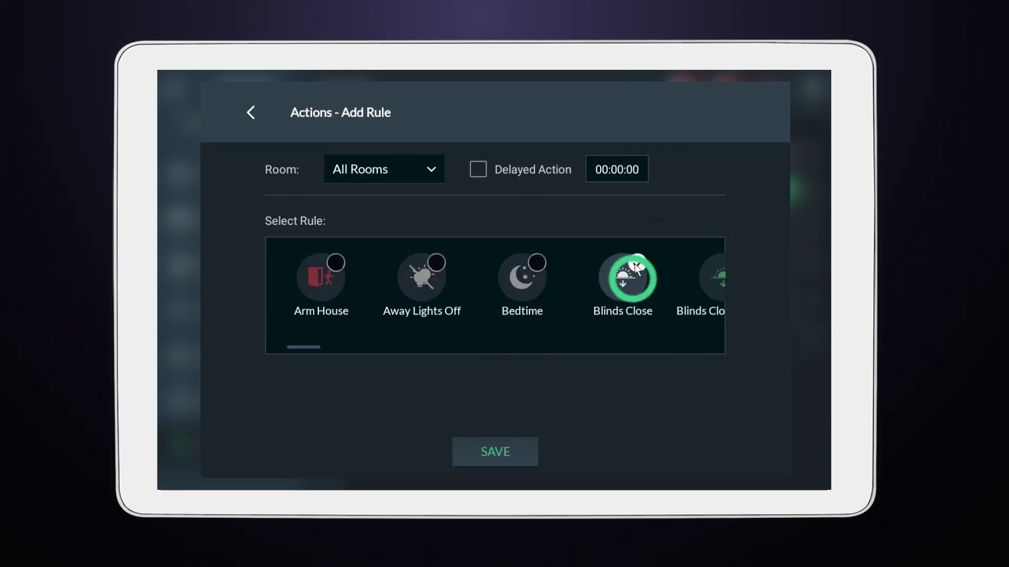
Save Blinds Close and add a rule action running All Lights Off.
{"action": "left_click", "coordinate": [489, 452]}
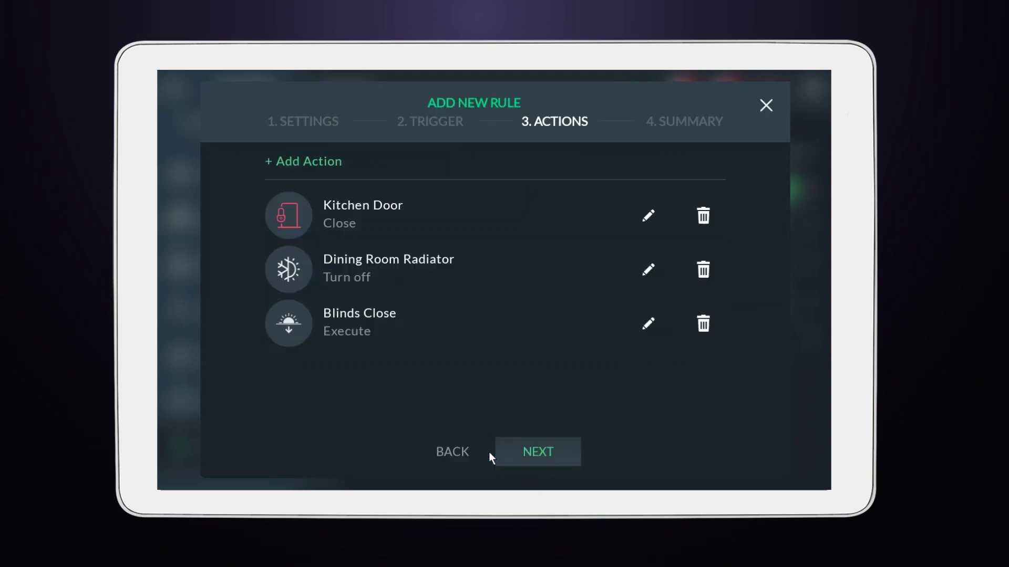
{"action": "left_click", "coordinate": [301, 161]}
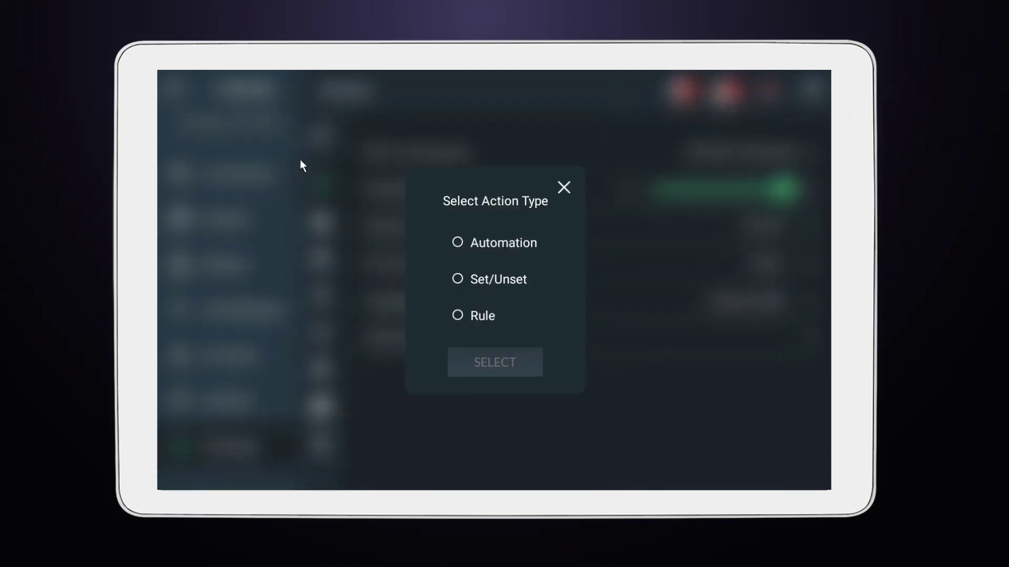
{"action": "left_click", "coordinate": [459, 317]}
{"action": "left_click", "coordinate": [489, 362]}
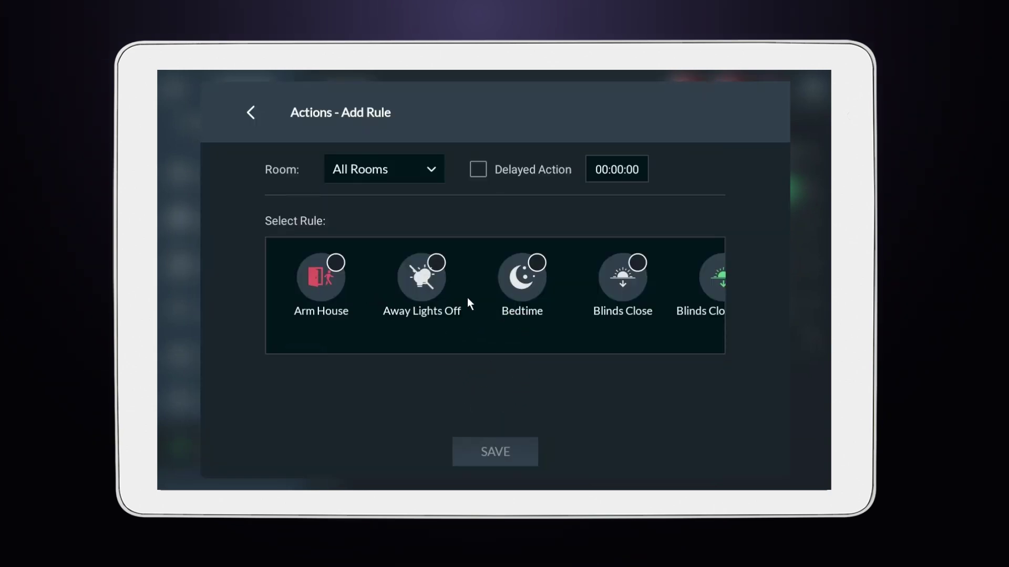
{"action": "left_click_drag", "start_coordinate": [468, 296], "coordinate": [731, 301]}
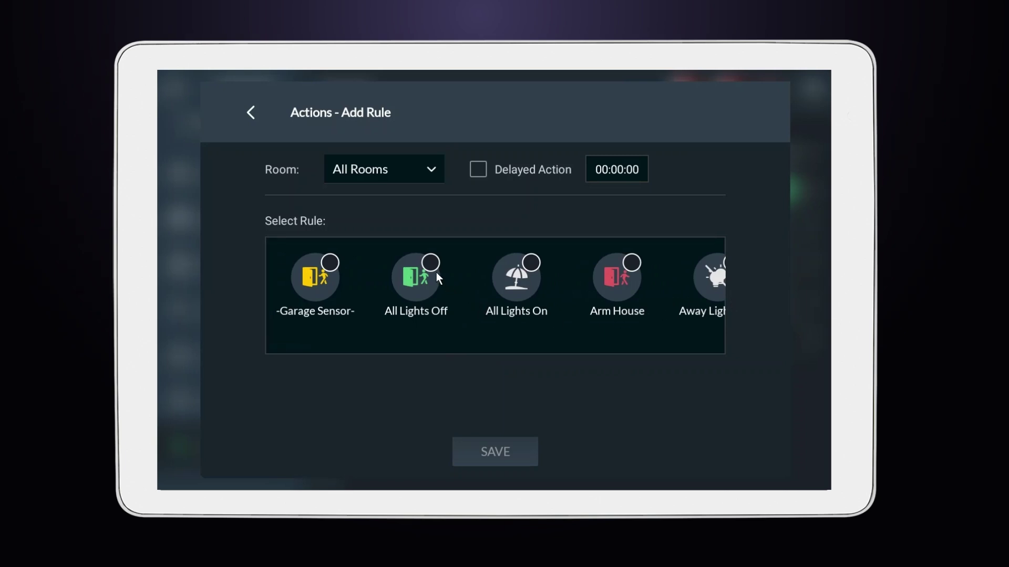
{"action": "left_click", "coordinate": [431, 262]}
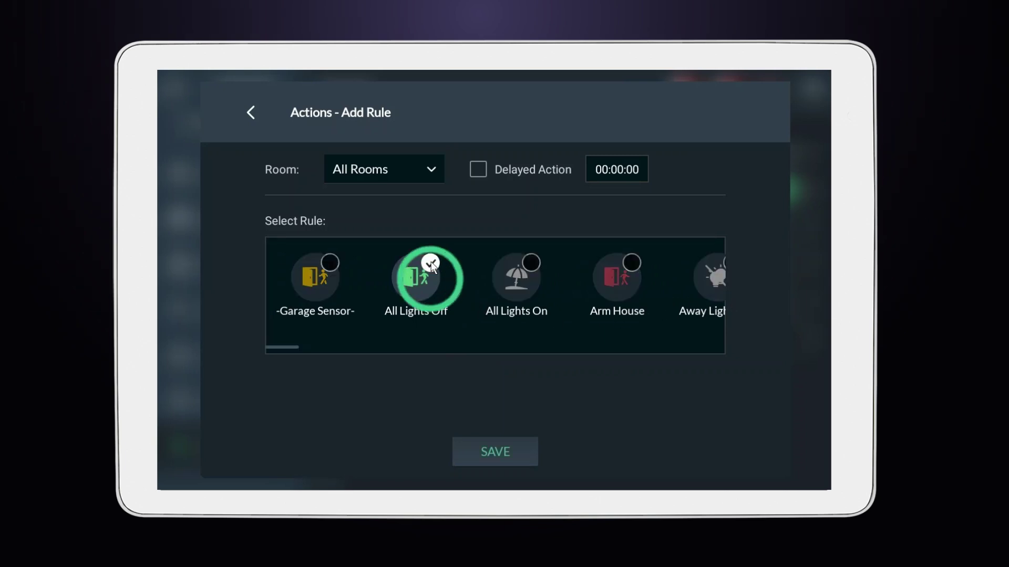
Delay the All Lights Off action by 00:01:05.
{"action": "left_click", "coordinate": [480, 171]}
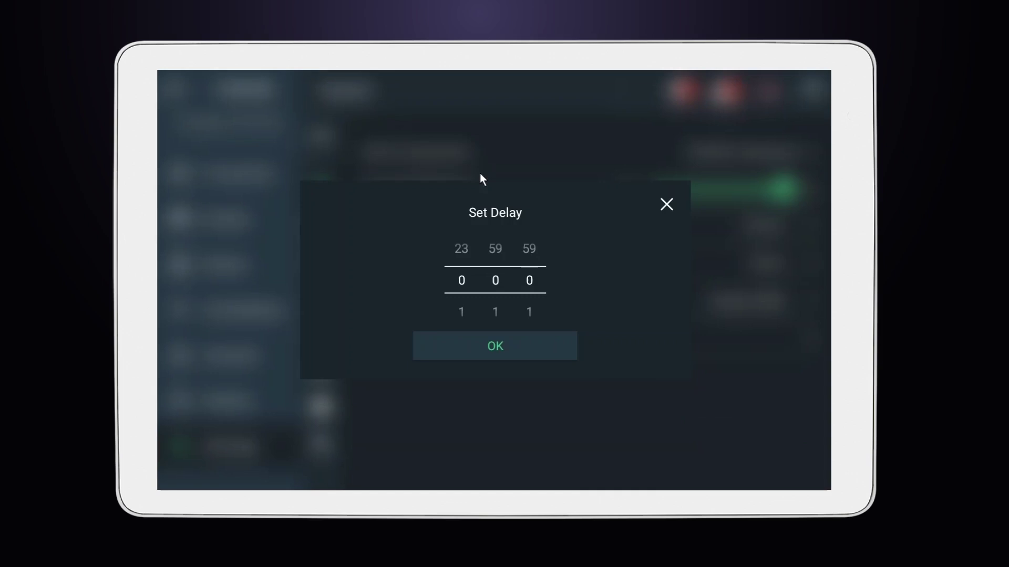
{"action": "left_click_drag", "start_coordinate": [495, 294], "coordinate": [495, 263]}
{"action": "left_click_drag", "start_coordinate": [531, 307], "coordinate": [522, 257]}
{"action": "left_click", "coordinate": [494, 347]}
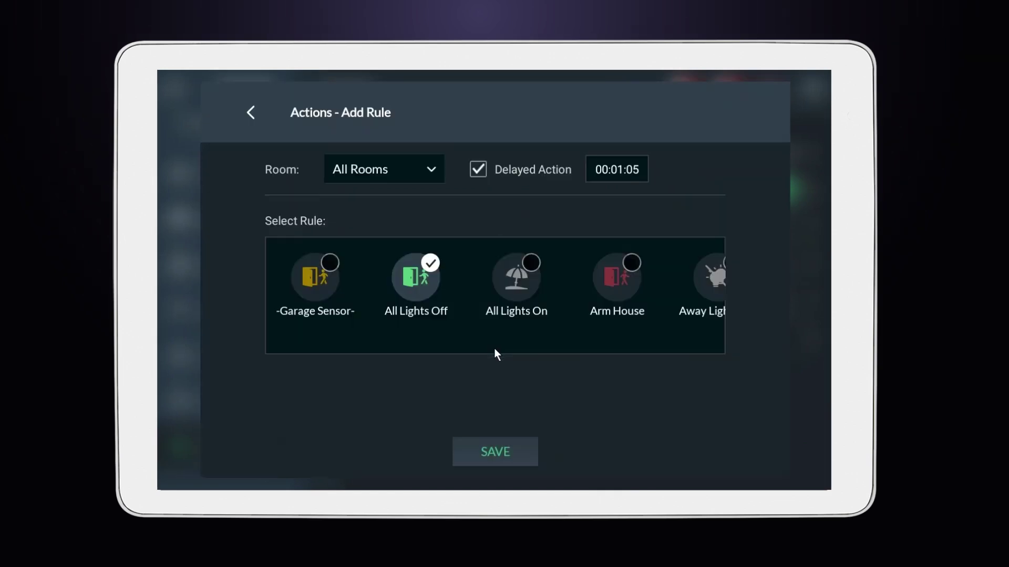
Save All Lights Off and add a Set/Unset action for Up Stairs, Down Stairs, Safe and Outside.
{"action": "left_click", "coordinate": [504, 450]}
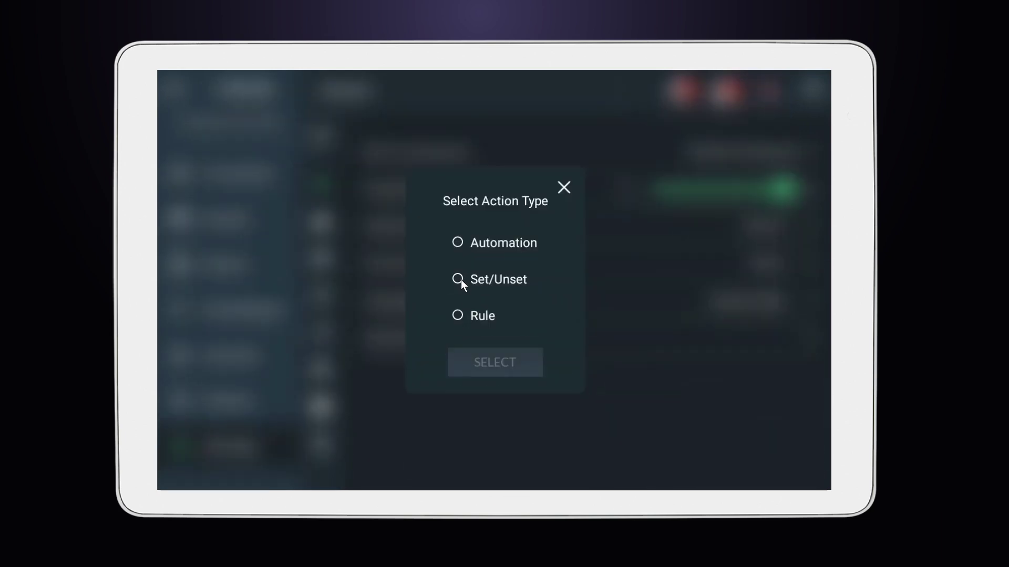
{"action": "left_click", "coordinate": [459, 280]}
{"action": "left_click", "coordinate": [498, 364]}
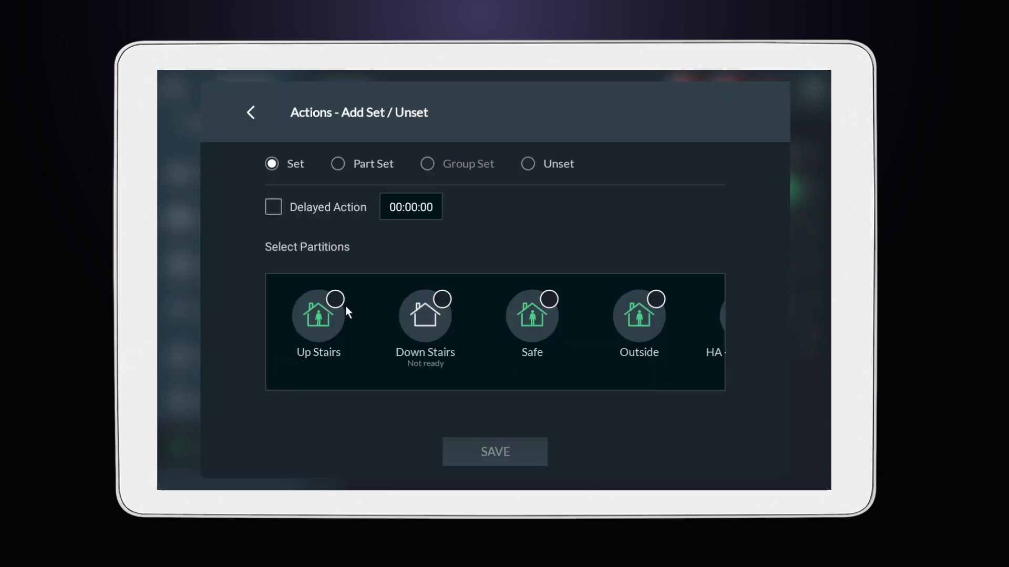
{"action": "left_click", "coordinate": [337, 301]}
{"action": "left_click", "coordinate": [440, 301]}
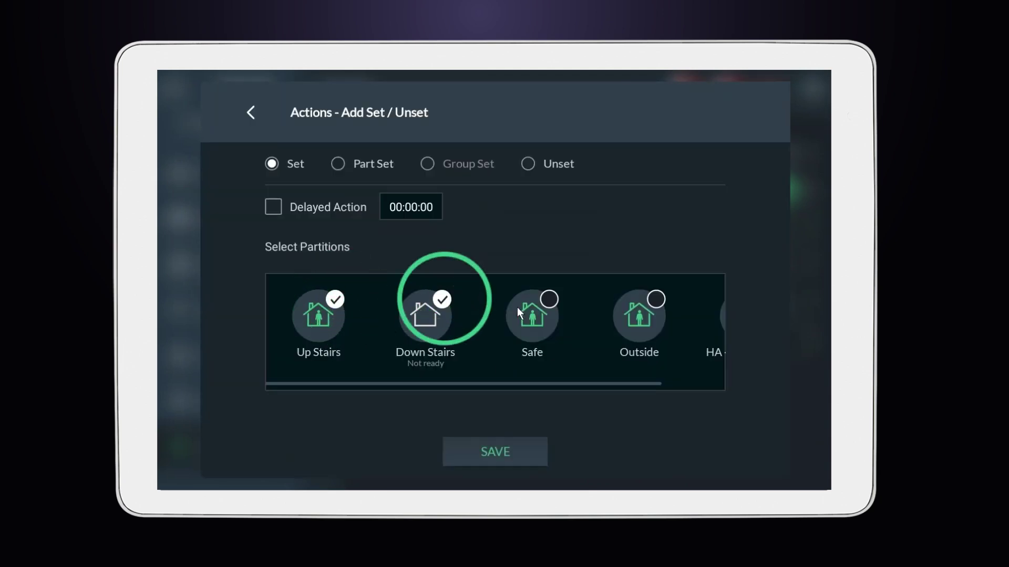
{"action": "left_click", "coordinate": [546, 300]}
{"action": "left_click", "coordinate": [649, 300]}
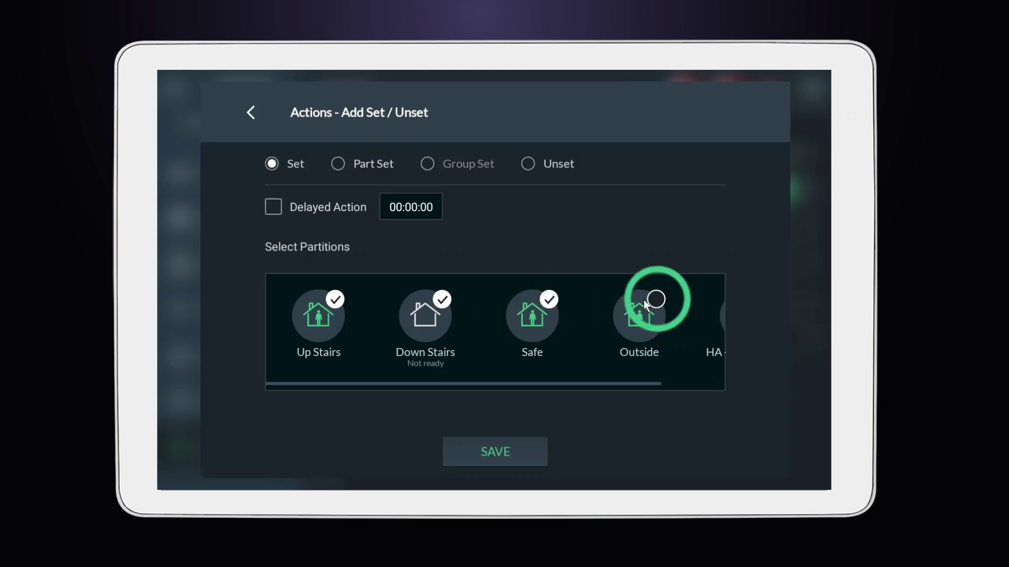
Delay the partition-setting action by 00:01:00.
{"action": "left_click", "coordinate": [278, 207]}
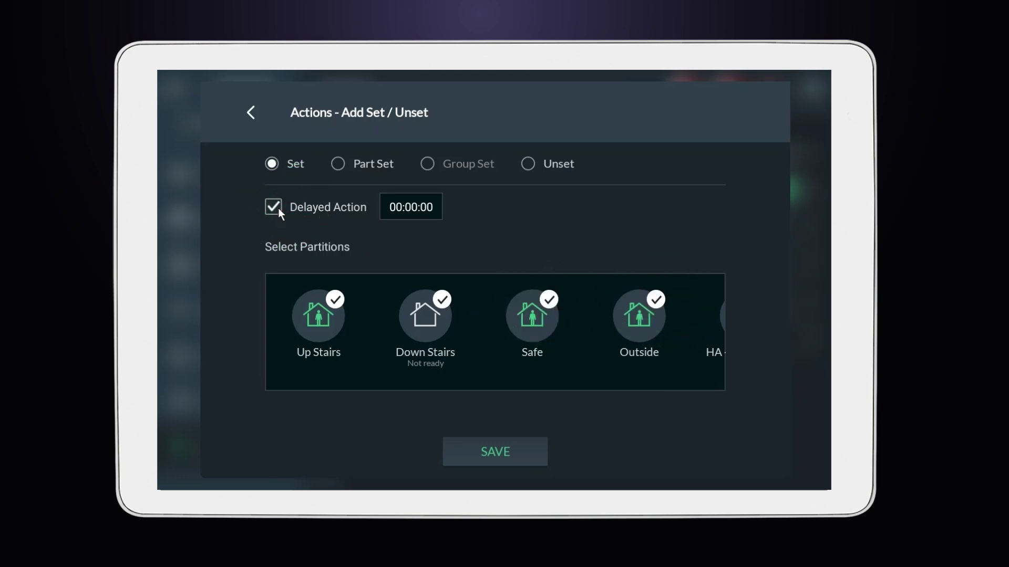
{"action": "left_click_drag", "start_coordinate": [498, 305], "coordinate": [492, 285]}
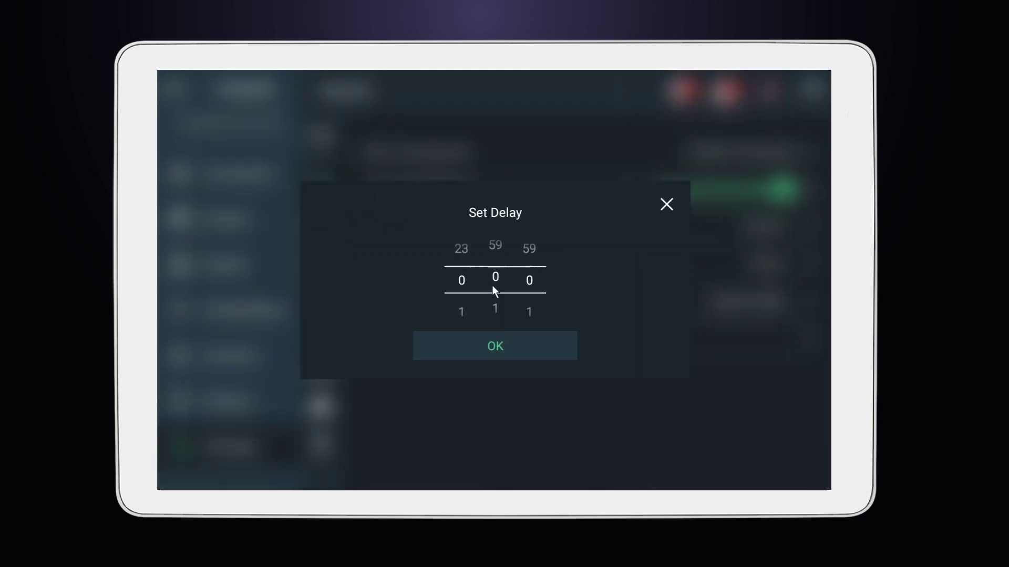
{"action": "left_click", "coordinate": [493, 347]}
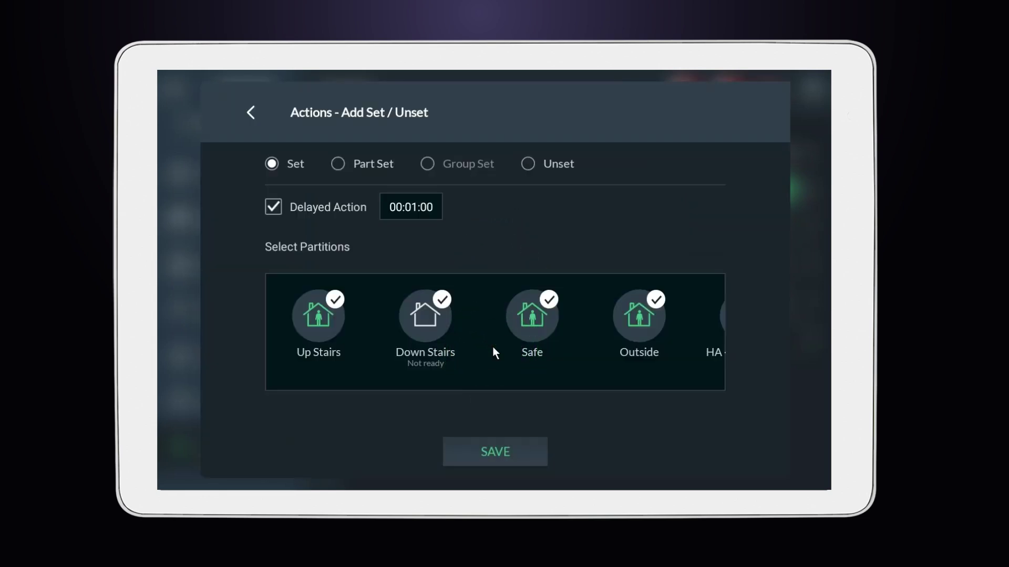
Save the partition action, review the summary and save the '--Leave Home--' rule.
{"action": "left_click", "coordinate": [499, 451]}
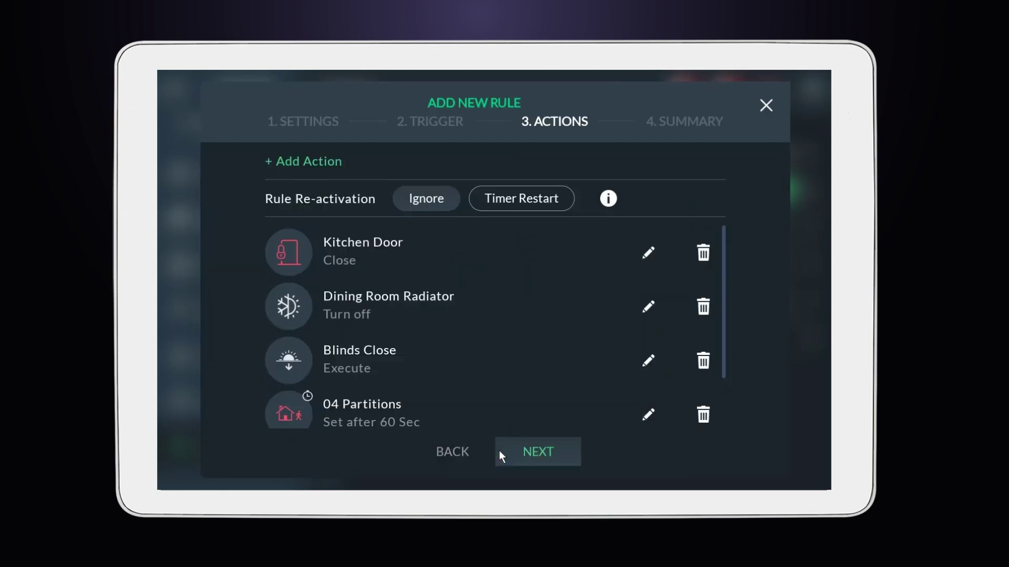
{"action": "left_click", "coordinate": [536, 452]}
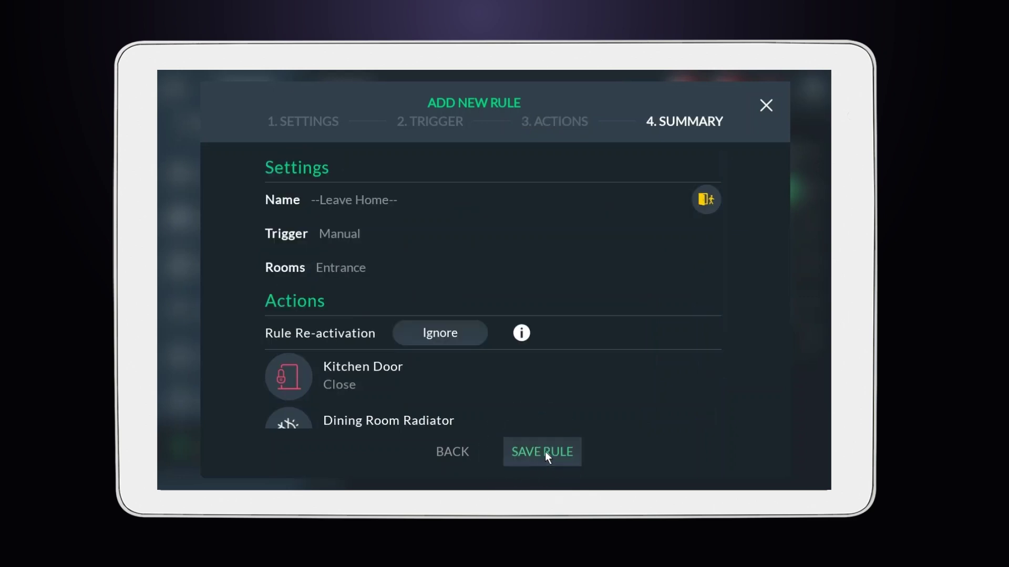
{"action": "left_click", "coordinate": [545, 452]}
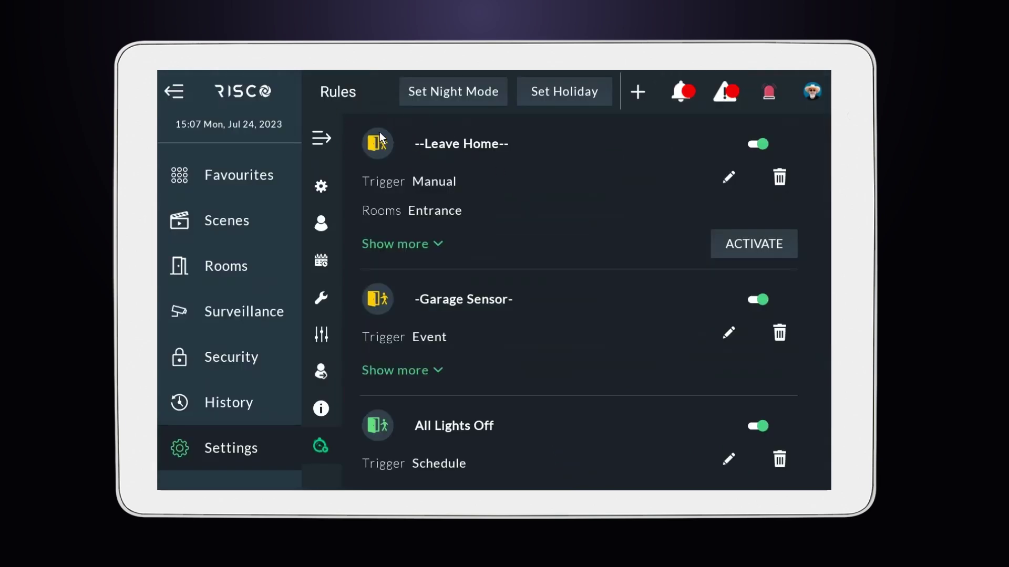
Expand the '--Leave Home--' rule to review its five actions.
{"action": "left_click", "coordinate": [425, 245]}
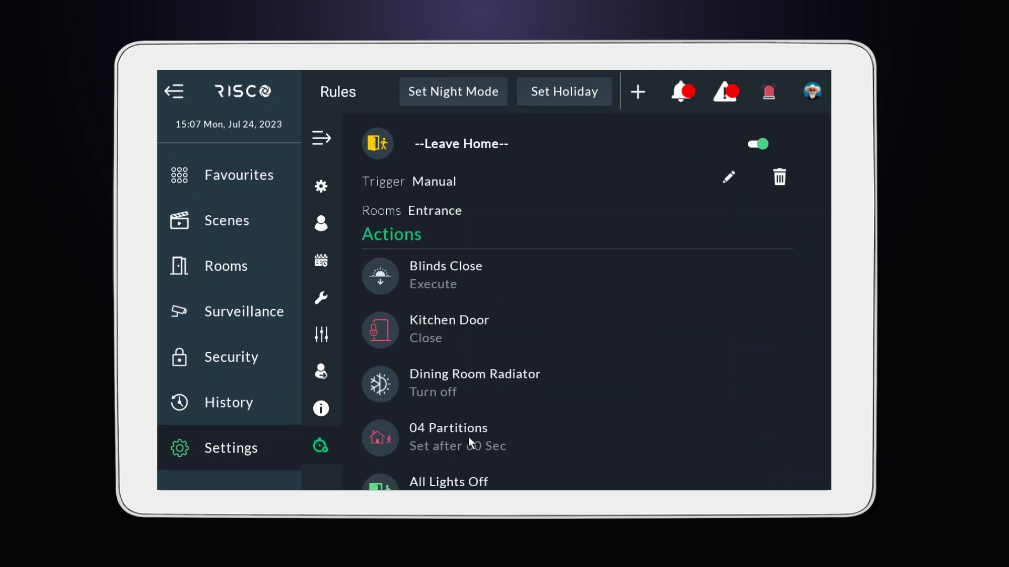
{"action": "scroll", "coordinate": [537, 444], "scroll_direction": "down", "scroll_amount": 3}
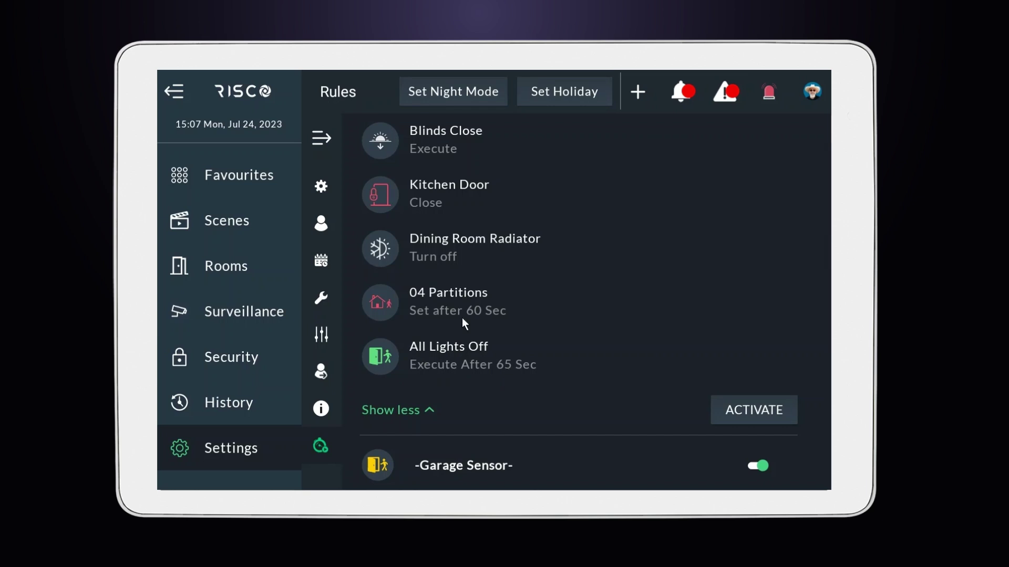
Open the Entrance room from the Rooms page.
{"action": "left_click", "coordinate": [235, 269]}
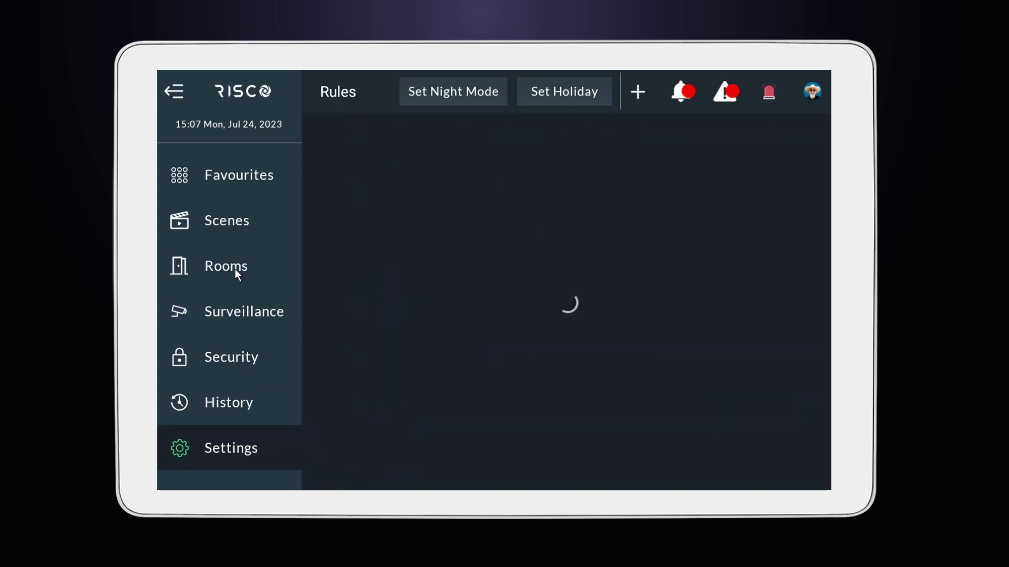
{"action": "left_click", "coordinate": [499, 311]}
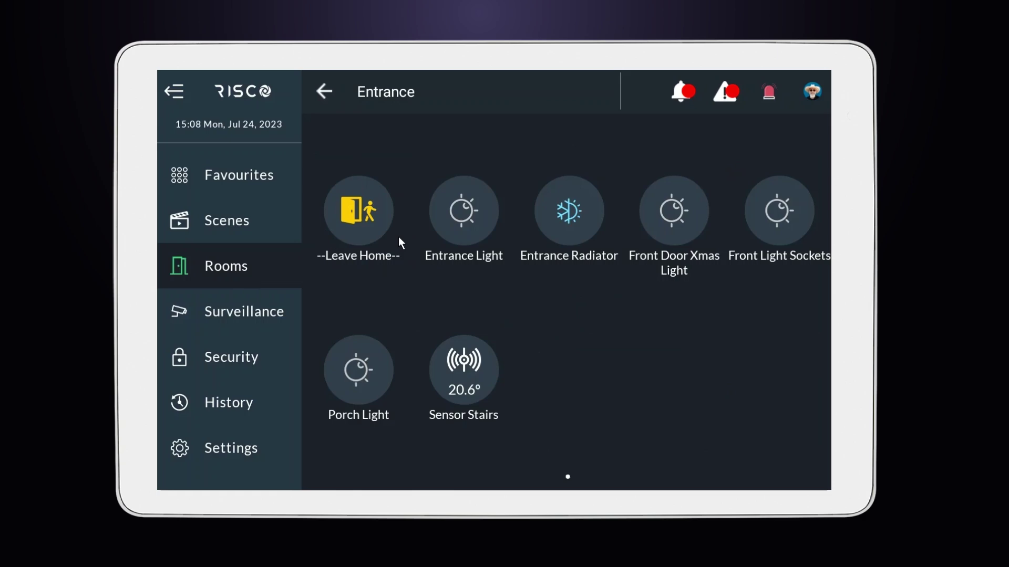
On the last Scenes page, move --Leave Home-- ahead of Conservatory TV Lights, then return to Favourites.
{"action": "left_click", "coordinate": [236, 223]}
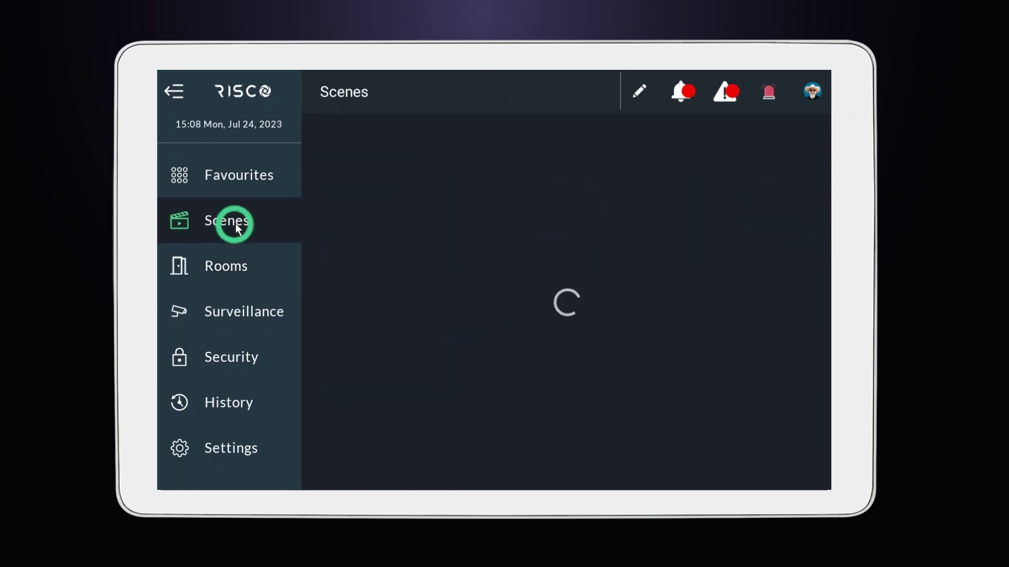
{"action": "left_click_drag", "start_coordinate": [773, 284], "coordinate": [428, 289]}
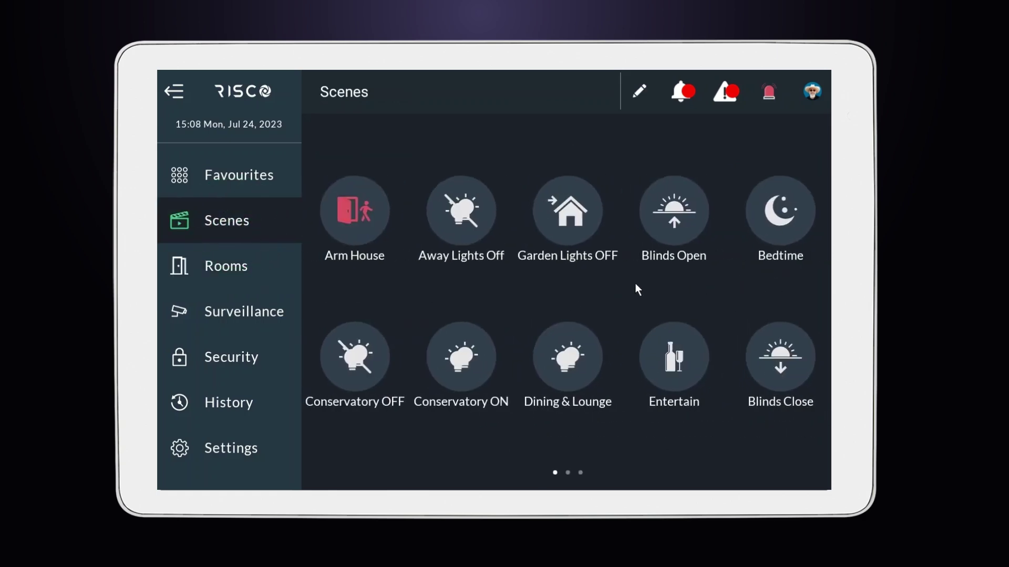
{"action": "left_click_drag", "start_coordinate": [638, 286], "coordinate": [384, 299]}
{"action": "left_click_drag", "start_coordinate": [719, 291], "coordinate": [478, 297]}
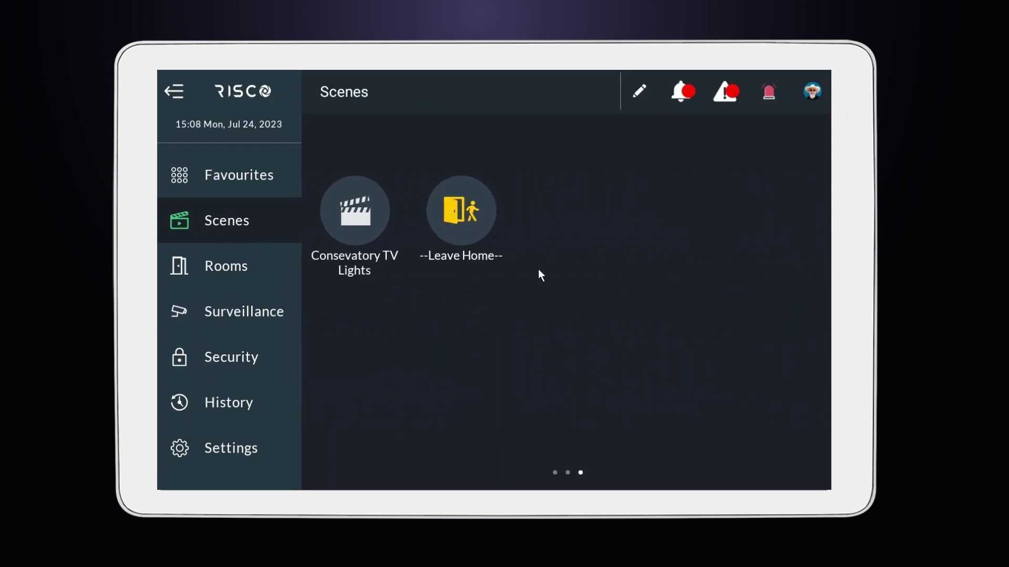
{"action": "left_click", "coordinate": [639, 92]}
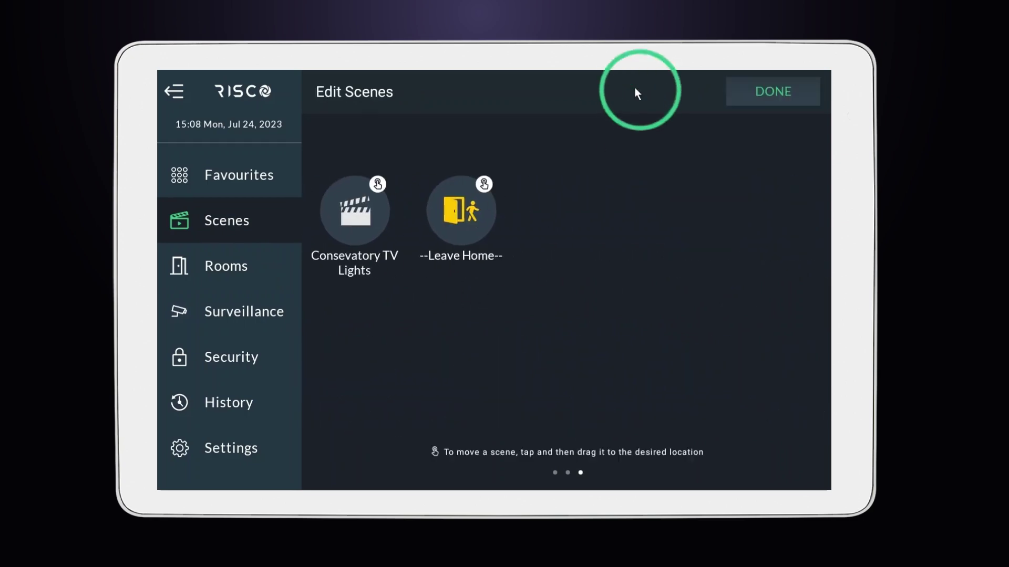
{"action": "left_click", "coordinate": [471, 216]}
{"action": "left_click_drag", "start_coordinate": [471, 217], "coordinate": [343, 225]}
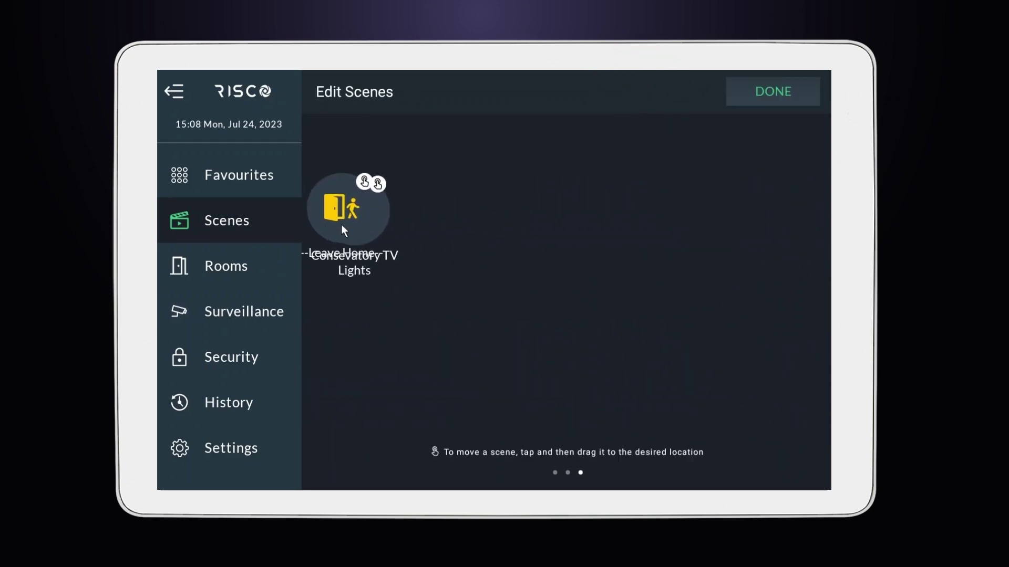
{"action": "left_click", "coordinate": [763, 92]}
{"action": "left_click", "coordinate": [234, 175]}
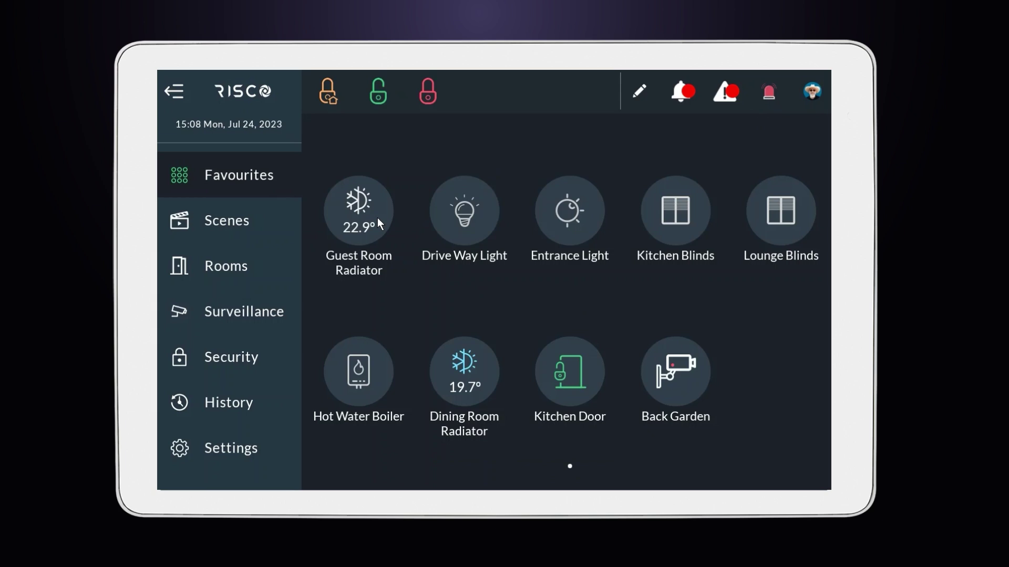
Pick the --Leave Home-- scene from the Scenes list as a new Favourites button.
{"action": "left_click", "coordinate": [640, 92]}
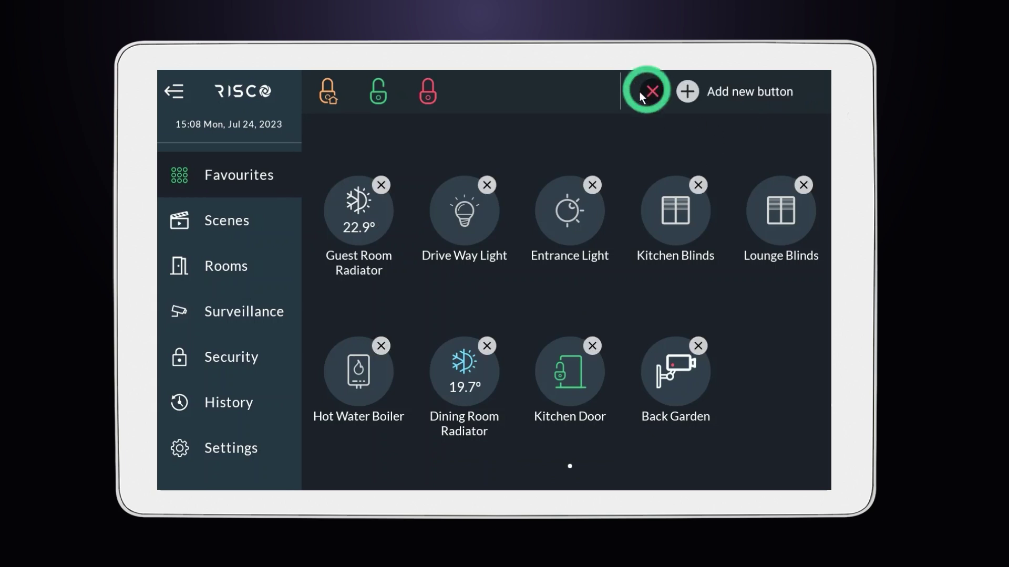
{"action": "left_click", "coordinate": [682, 89]}
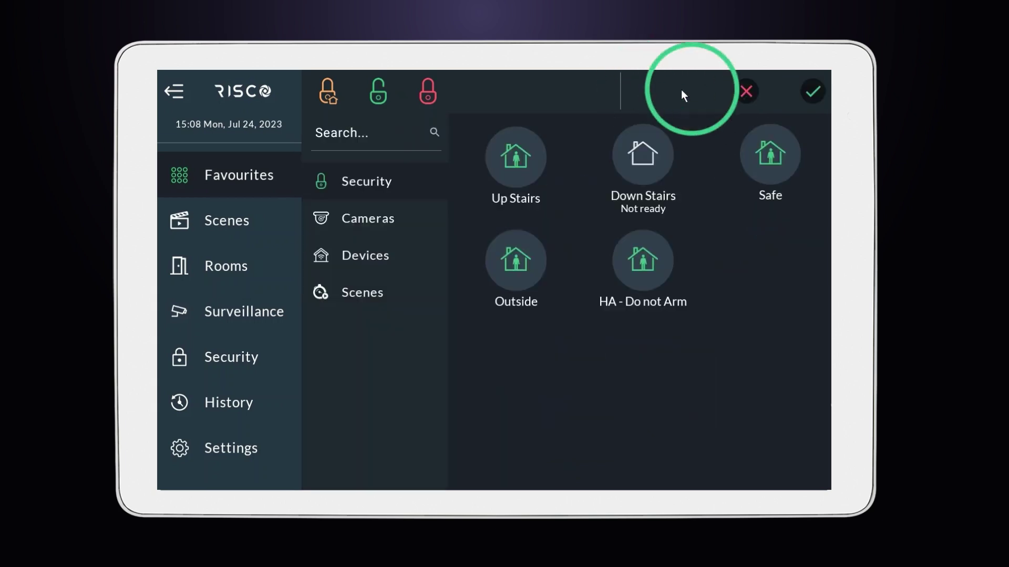
{"action": "left_click", "coordinate": [373, 292]}
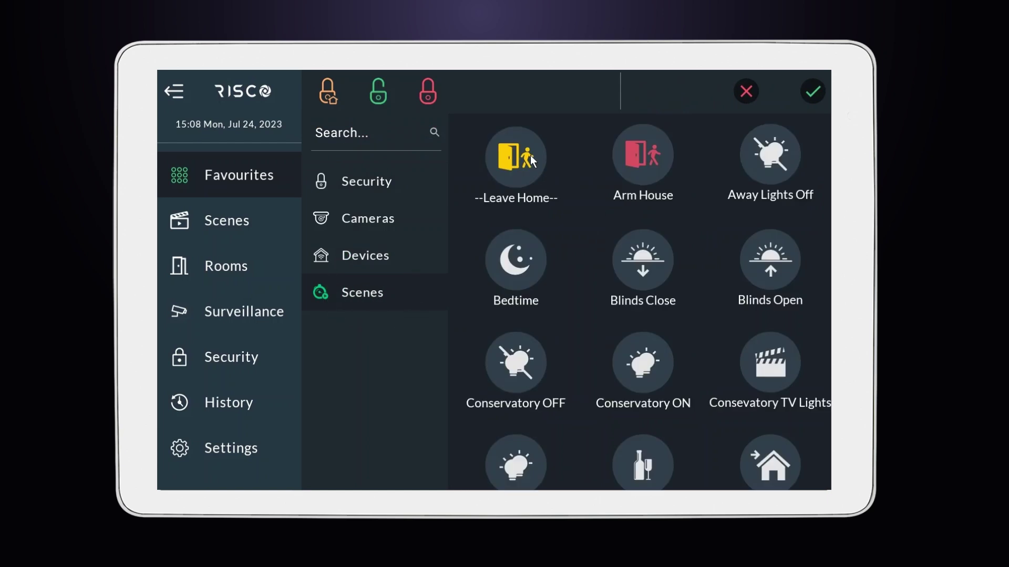
{"action": "left_click", "coordinate": [518, 161]}
{"action": "left_click", "coordinate": [810, 91]}
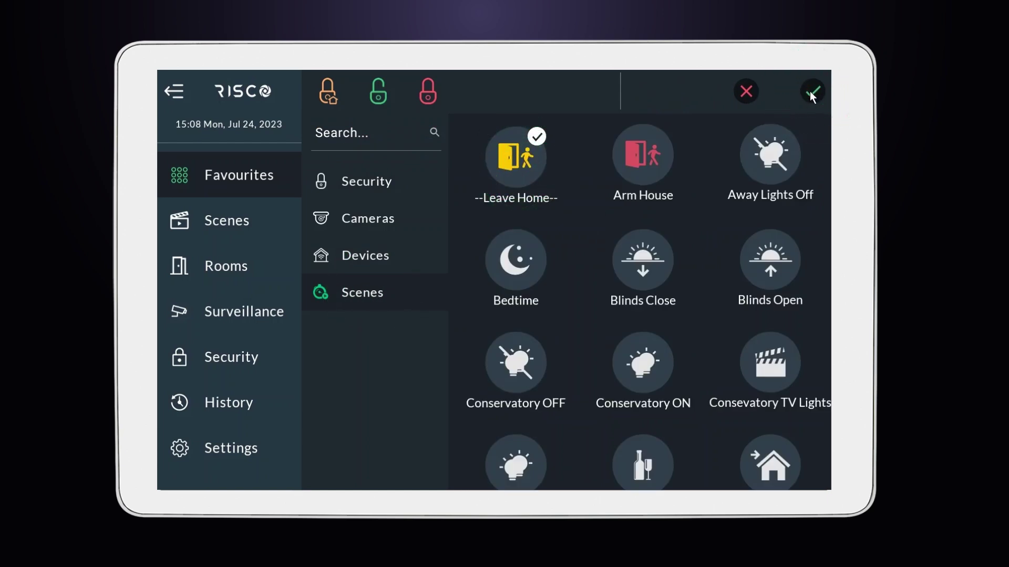